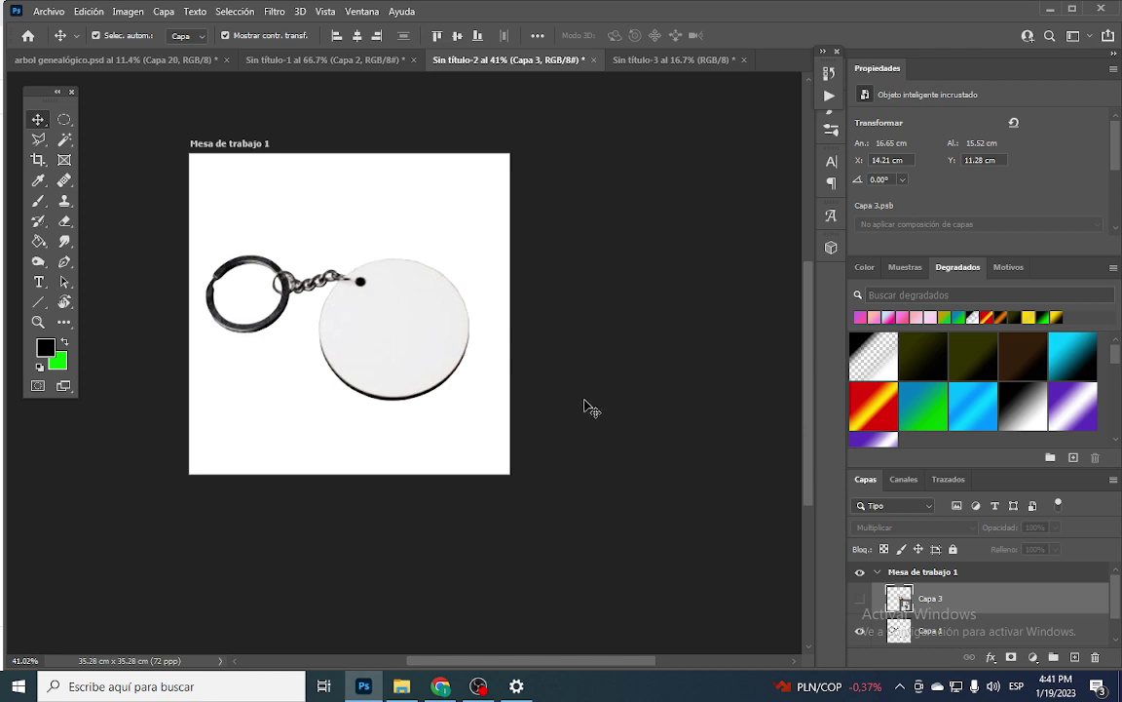
Create a new document from the Web presets with a width and height of 1000 pixels.
click(54, 12)
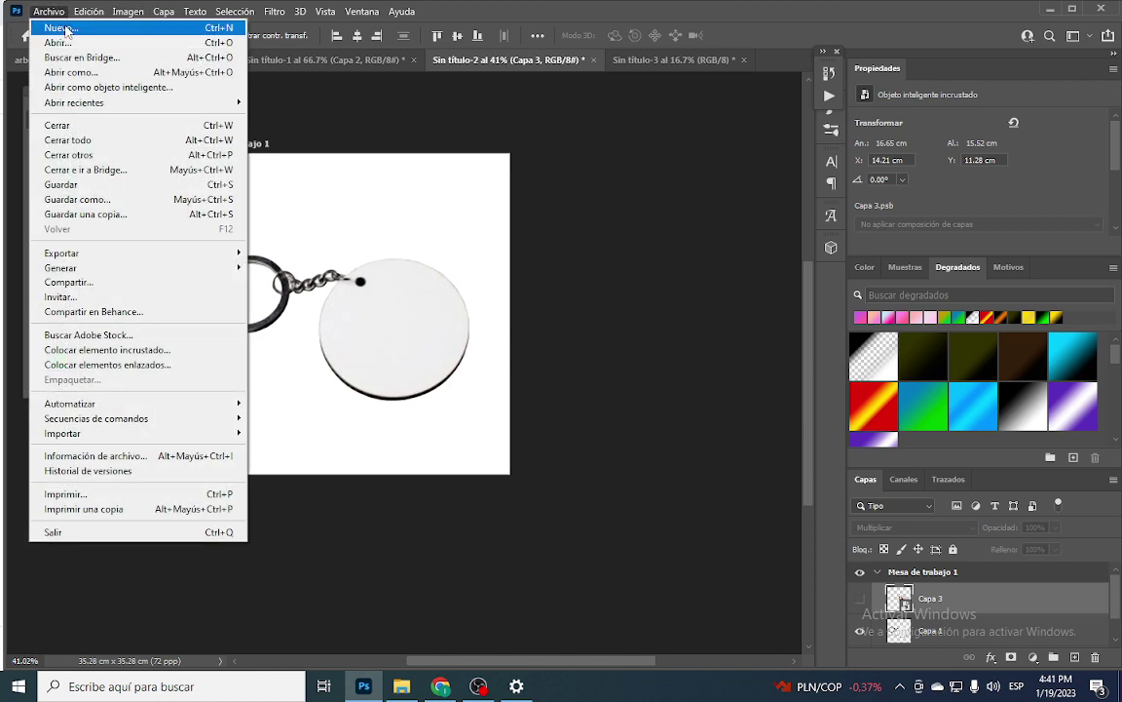
click(63, 29)
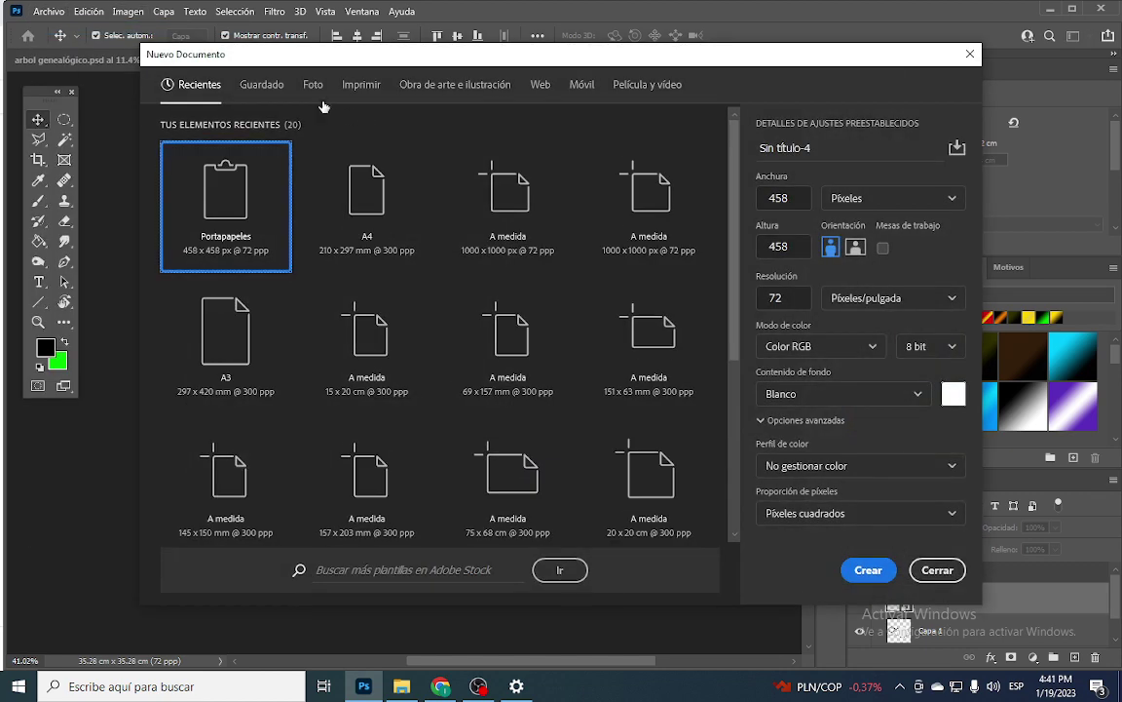
click(542, 85)
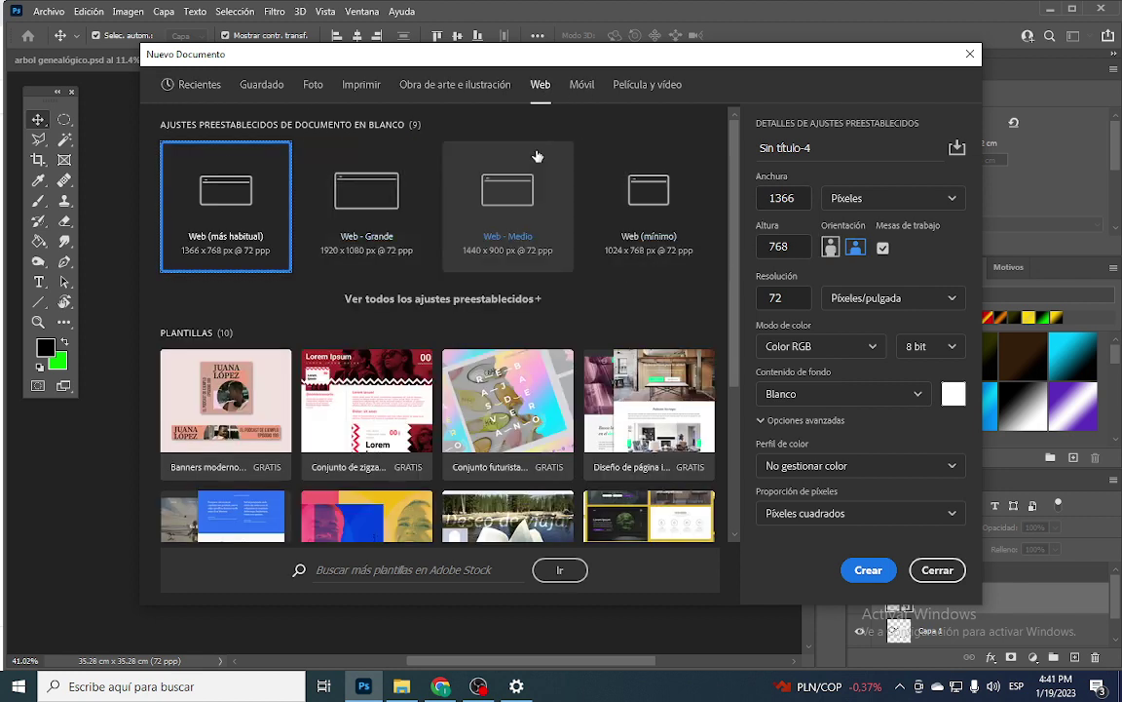
click(800, 200)
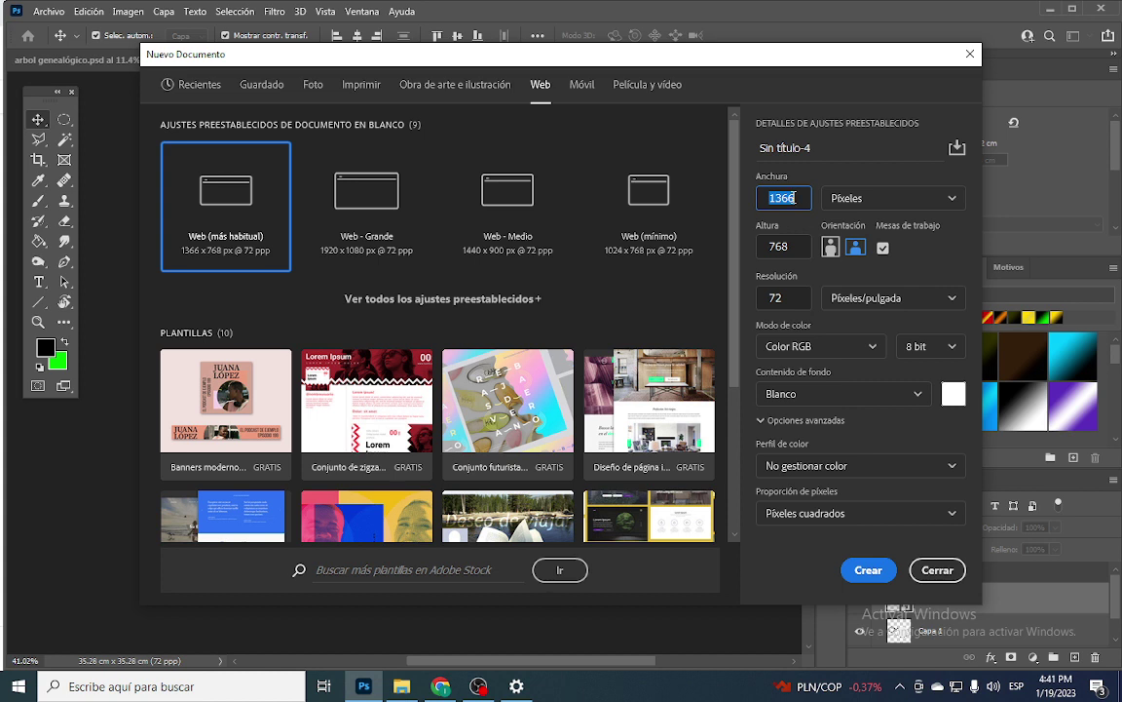
text(1000)
click(809, 238)
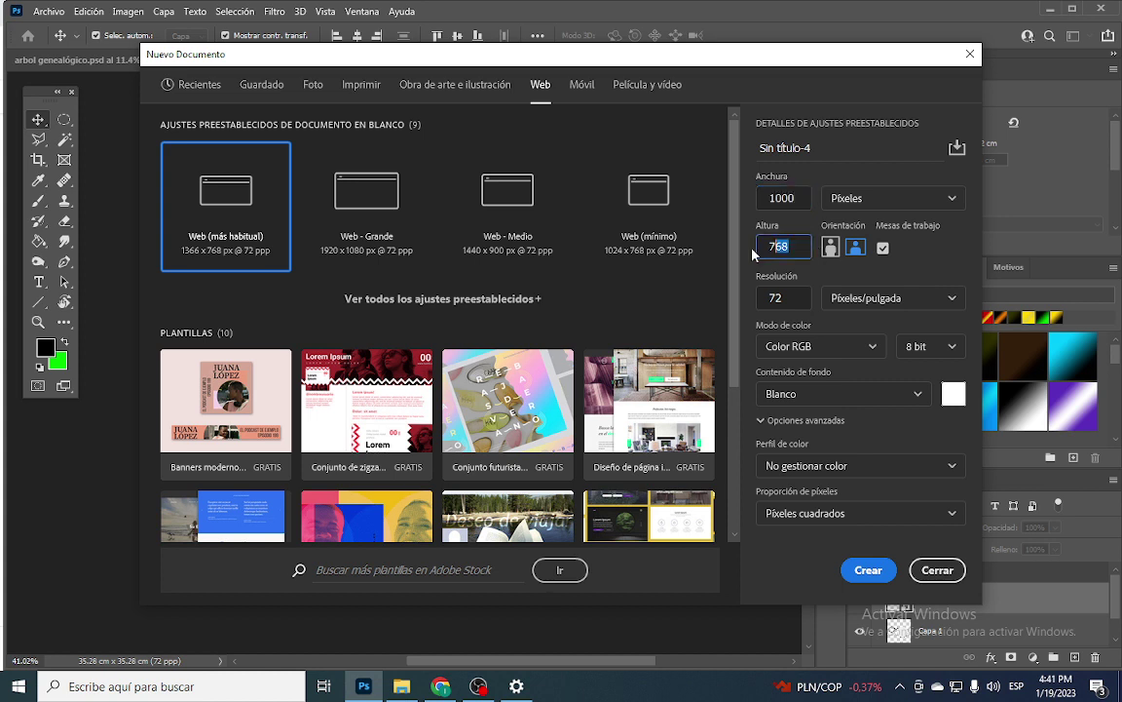
text(1000)
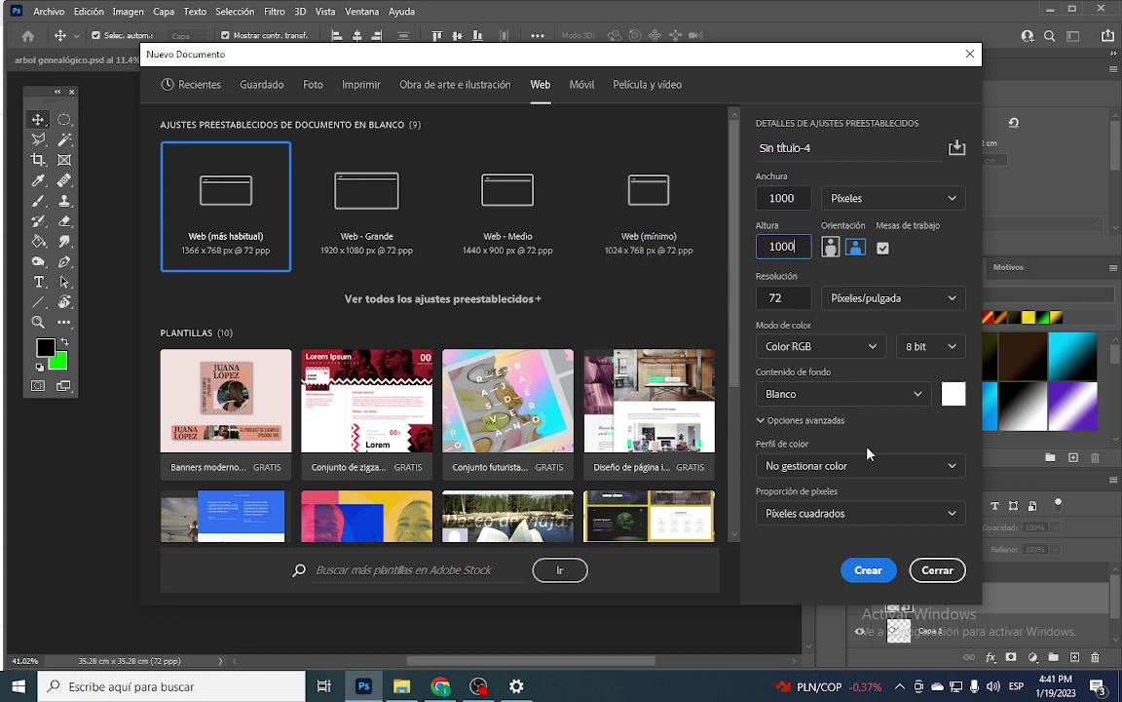
click(868, 569)
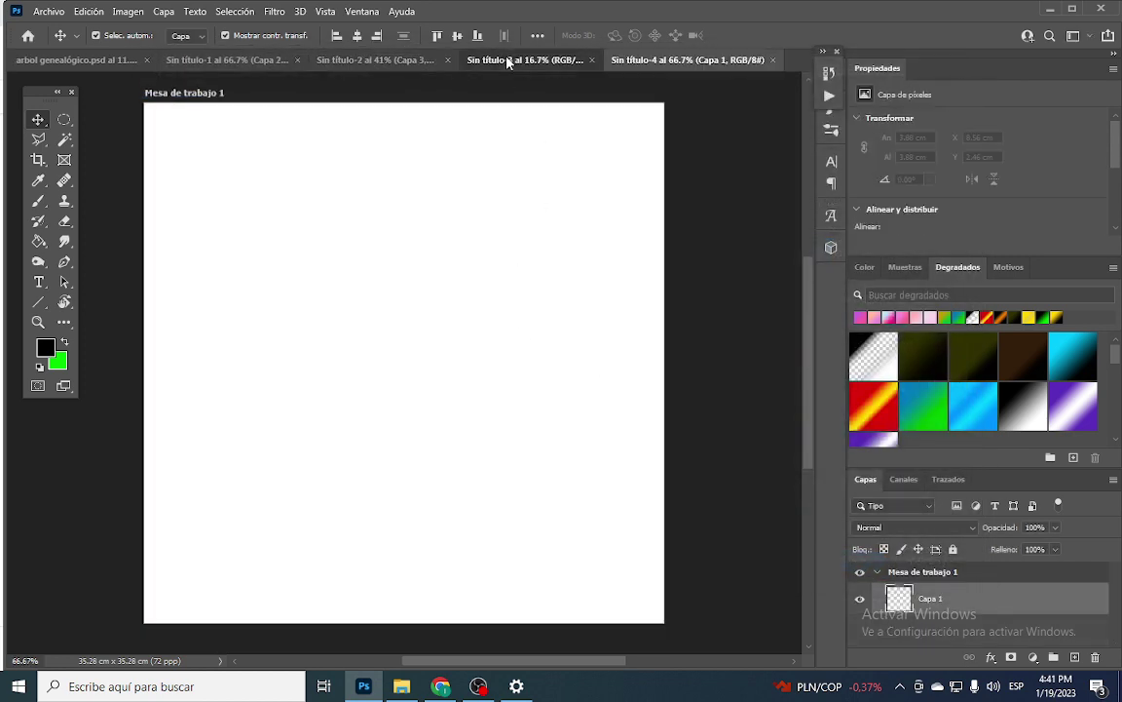
Copy the blank keychain image from the Sin título-3 document into the new Sin título-4 document.
click(511, 59)
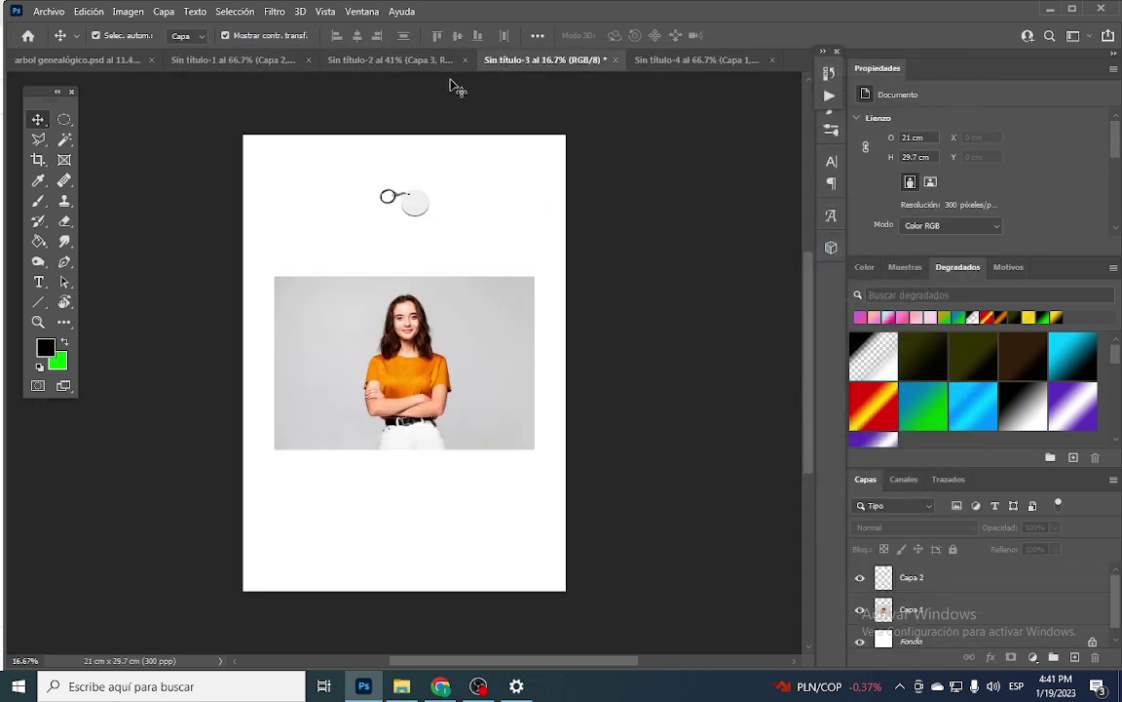
click(418, 208)
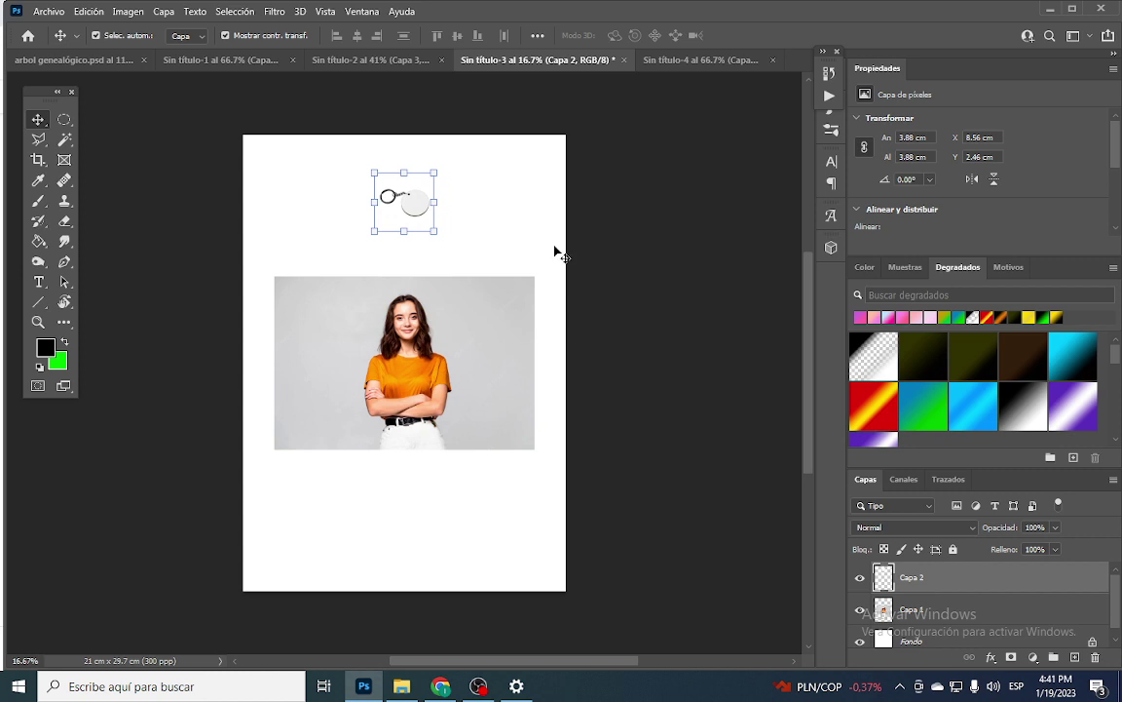
drag(557, 254, 455, 312)
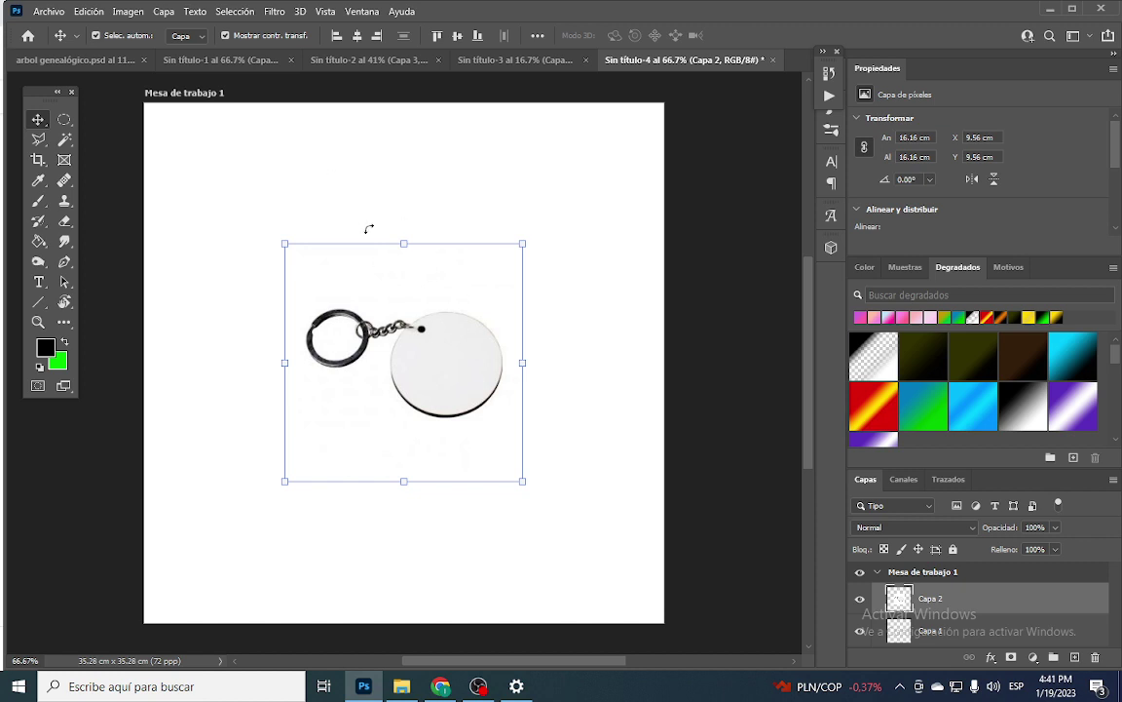
Scale the keychain layer proportionally until it fills the whole artboard.
key(ctrl+t)
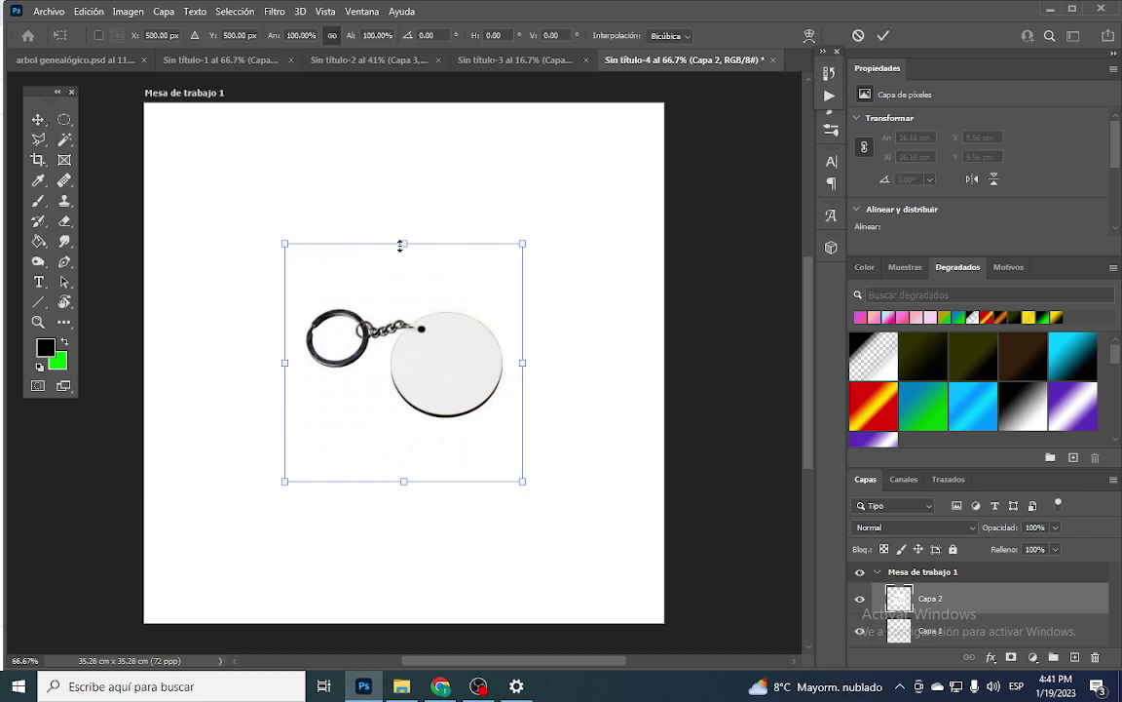
drag(406, 243, 404, 230)
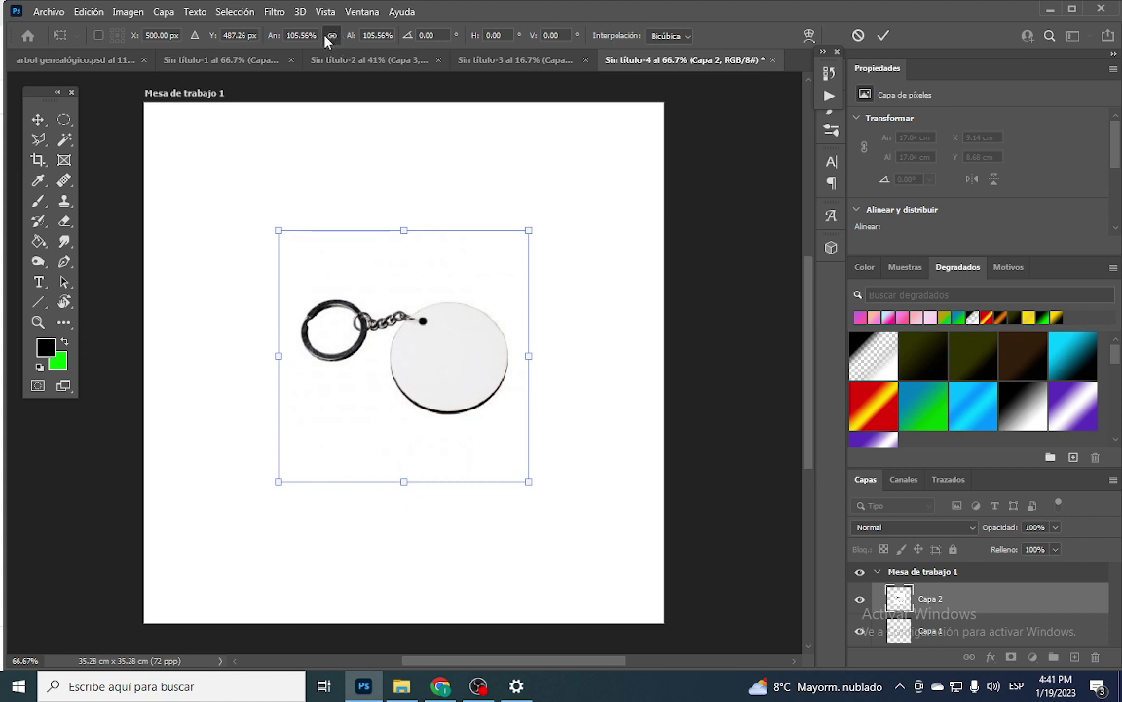
drag(405, 230, 416, 107)
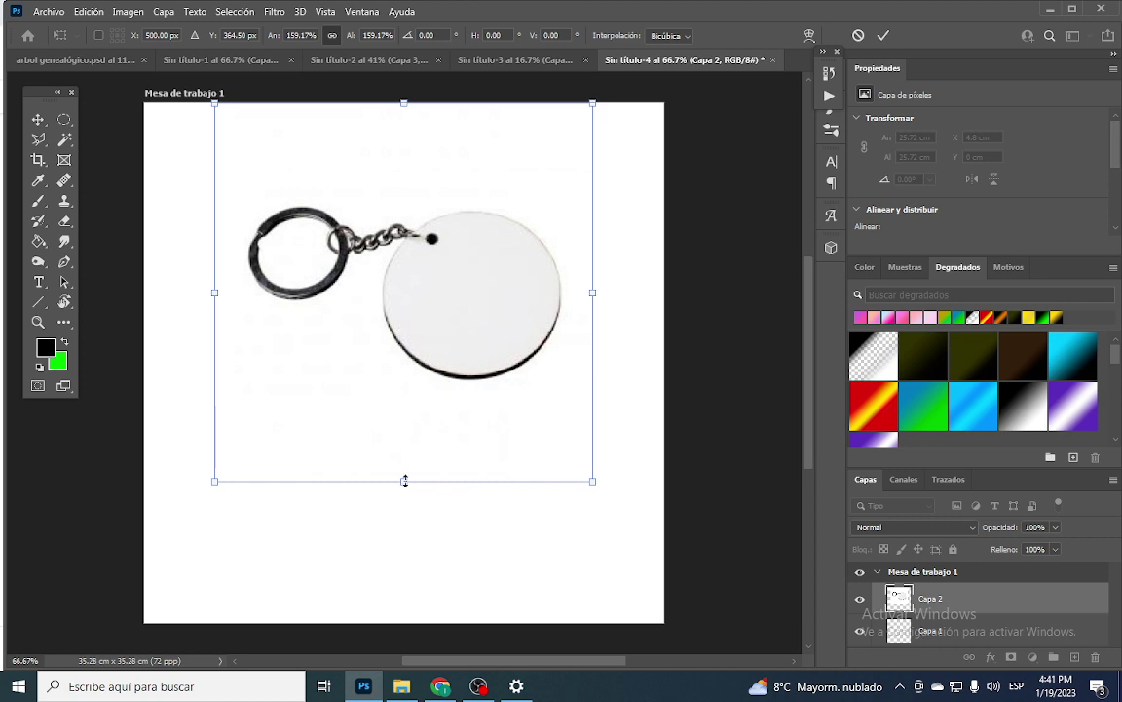
drag(405, 481, 406, 620)
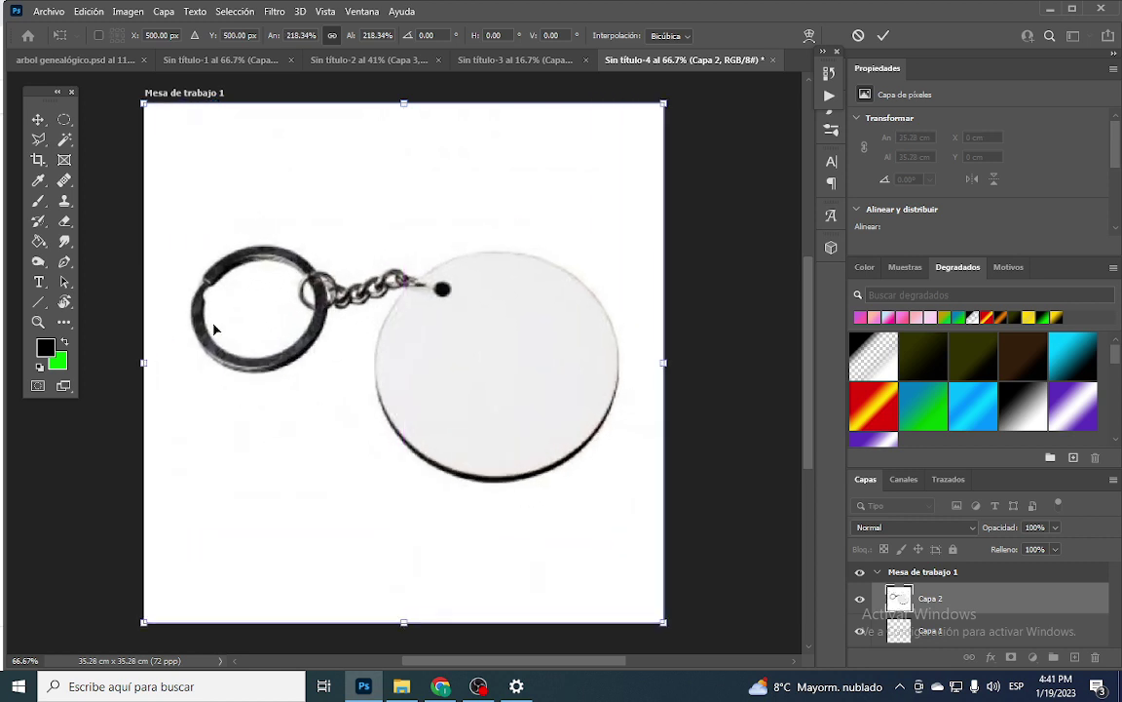
Make an elliptical selection over the keychain's white disc and transform it to fit the disc's edge, about 16.4 × 15.3 cm.
click(64, 119)
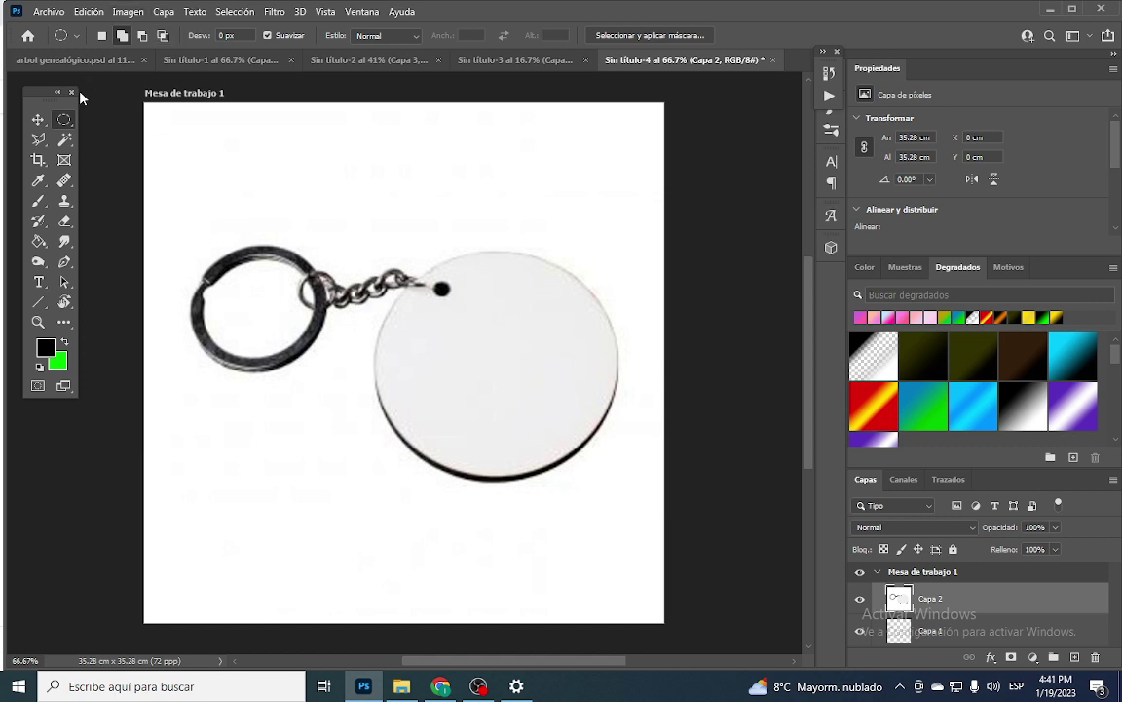
drag(389, 258, 612, 469)
click(235, 11)
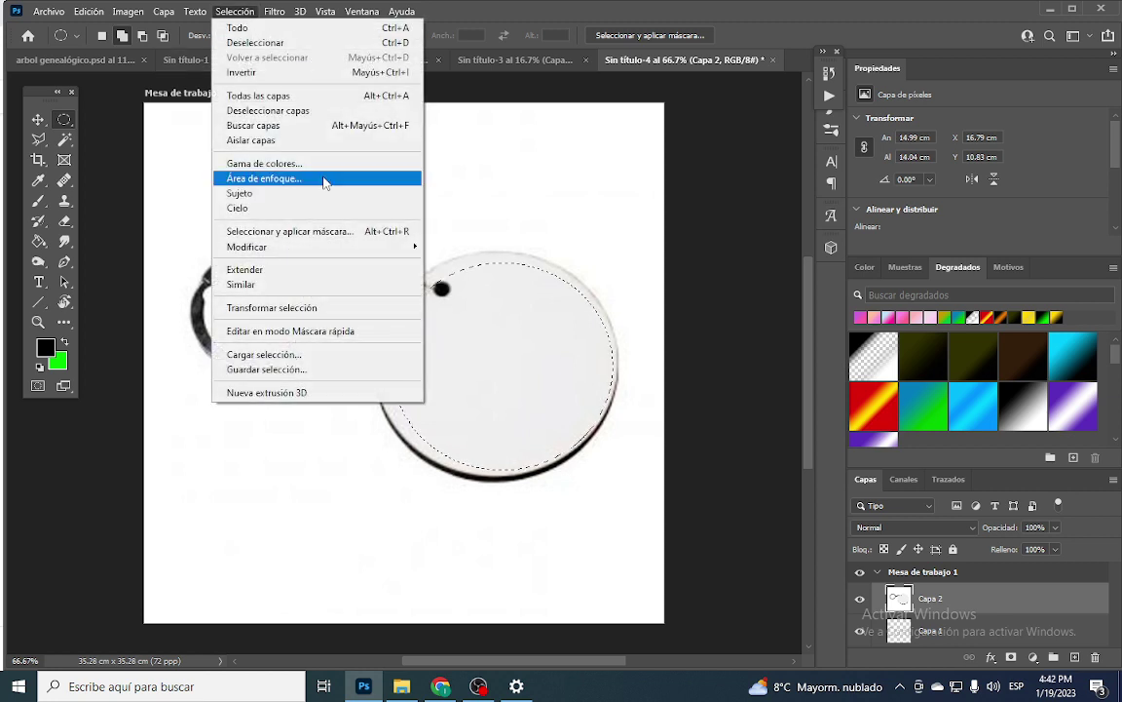
mouse_move(331, 253)
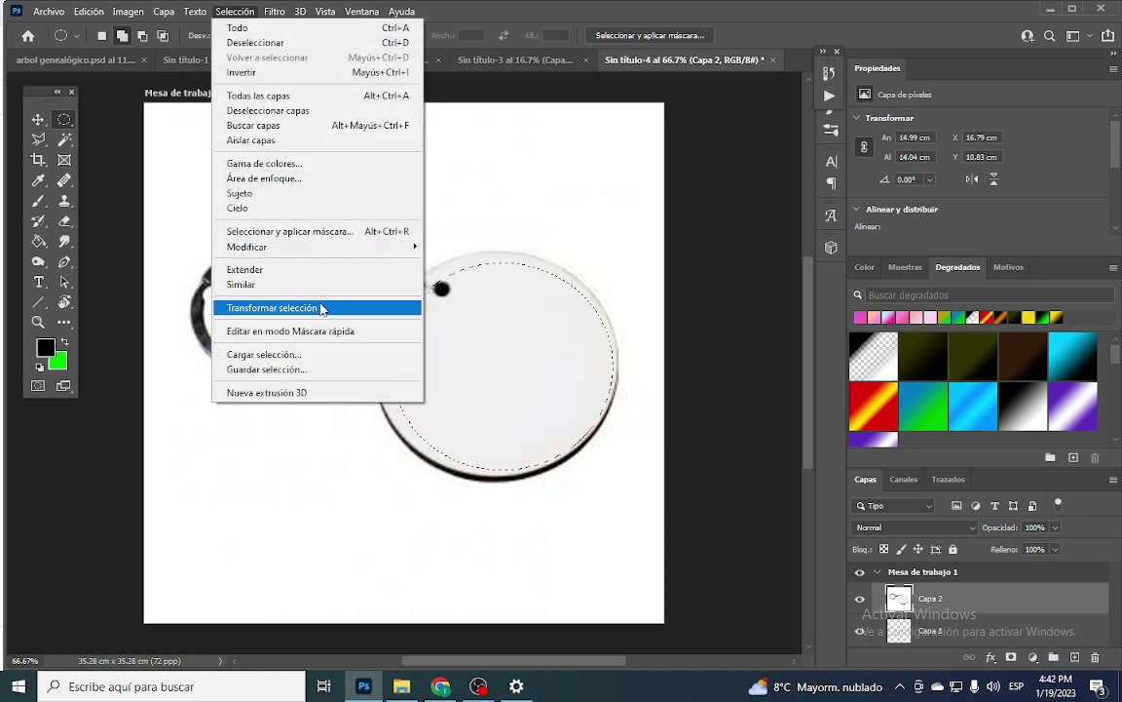
click(321, 308)
scroll(501, 286, up, 5)
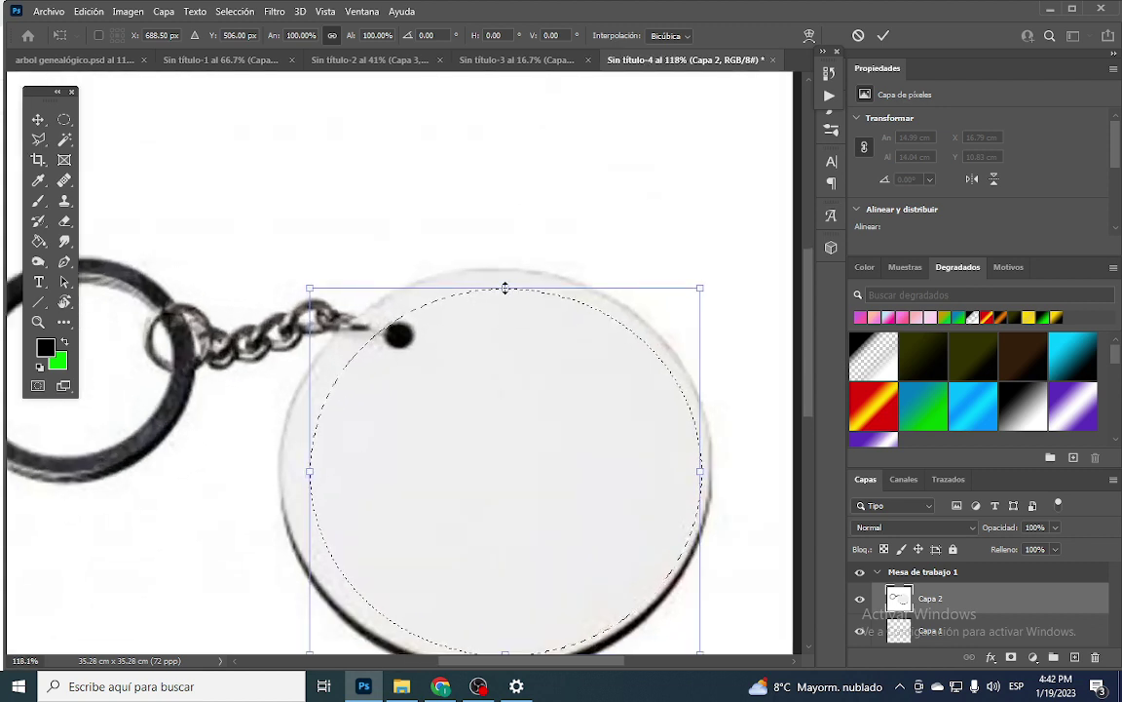
drag(505, 290, 505, 268)
scroll(465, 353, down, 1)
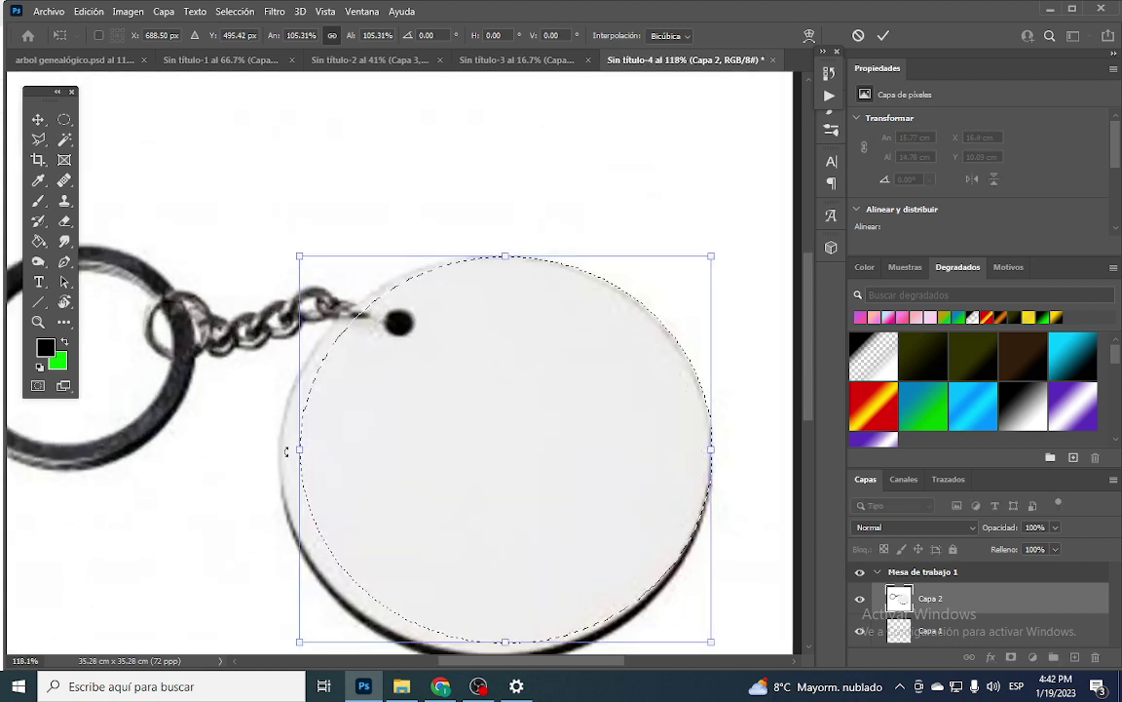
drag(299, 449, 278, 452)
drag(495, 247, 495, 254)
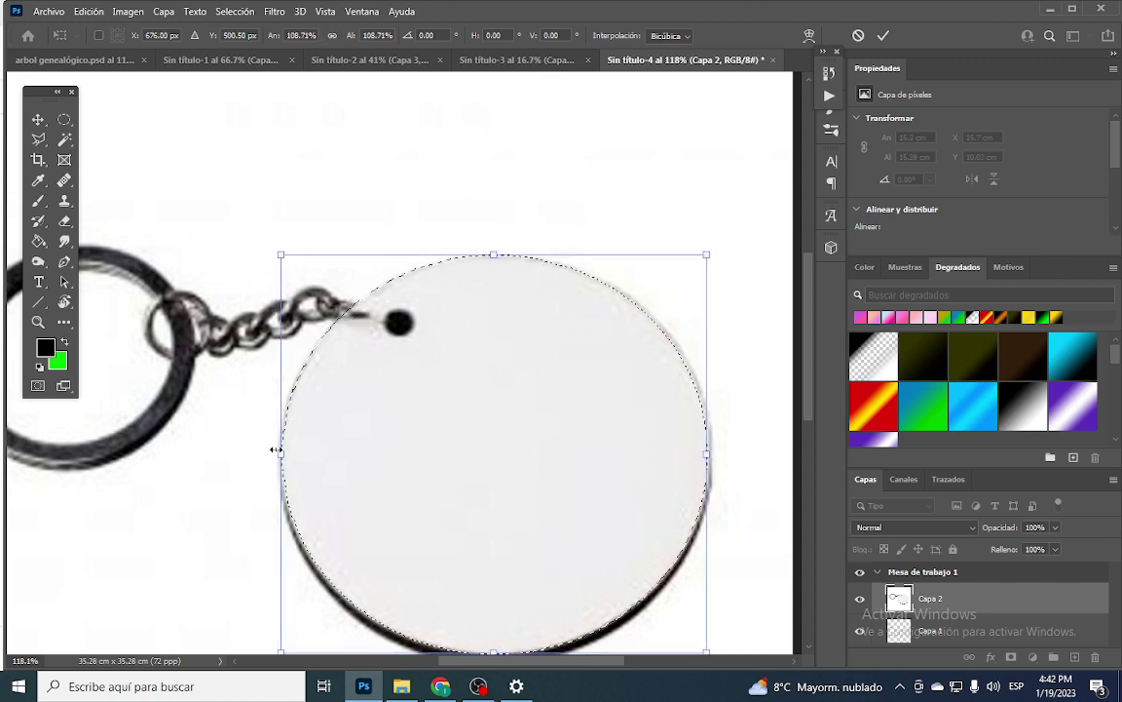
drag(275, 451, 279, 452)
scroll(388, 457, down, 1)
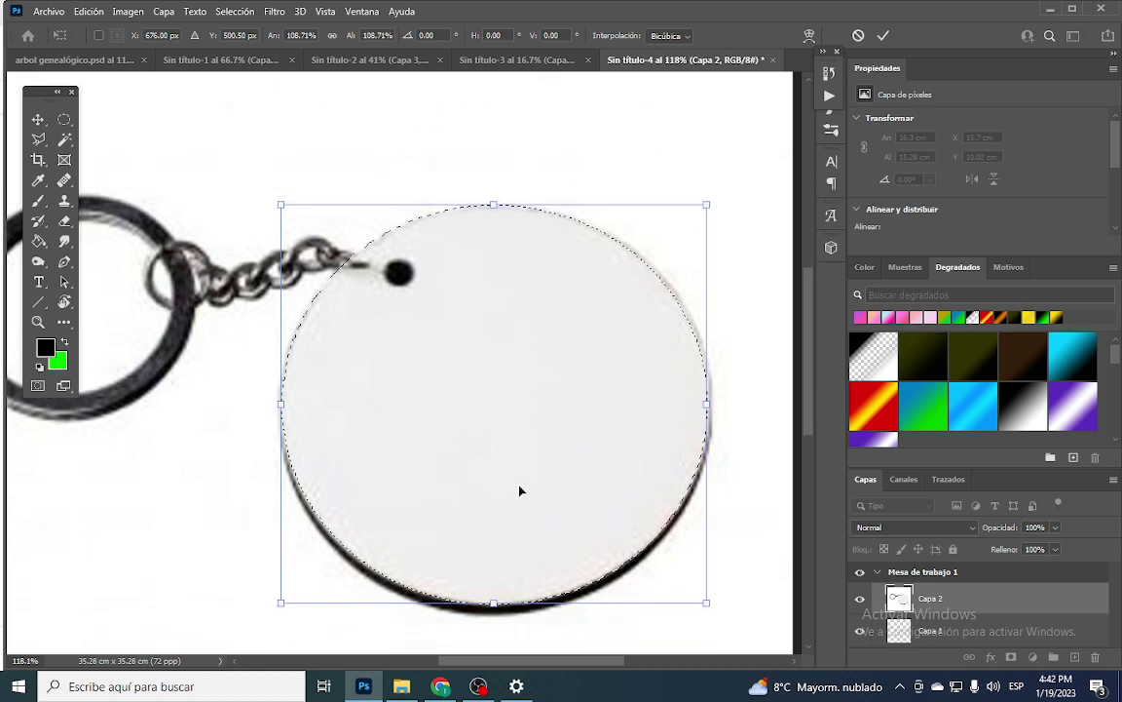
drag(707, 400, 712, 403)
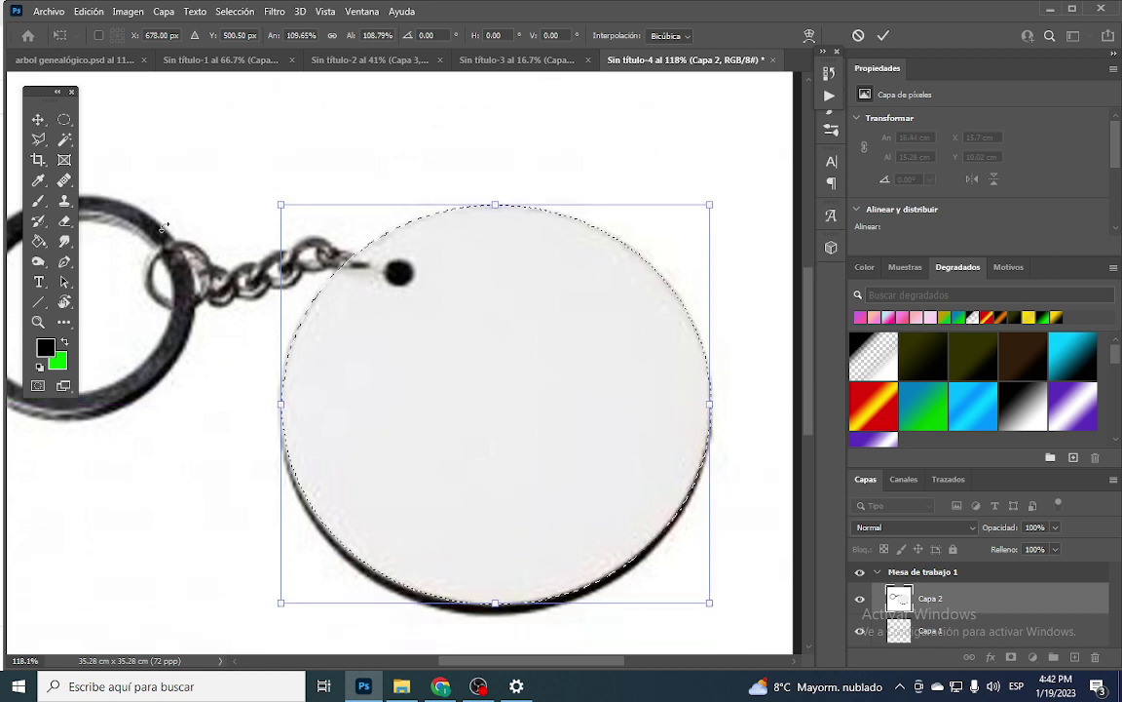
key(Return)
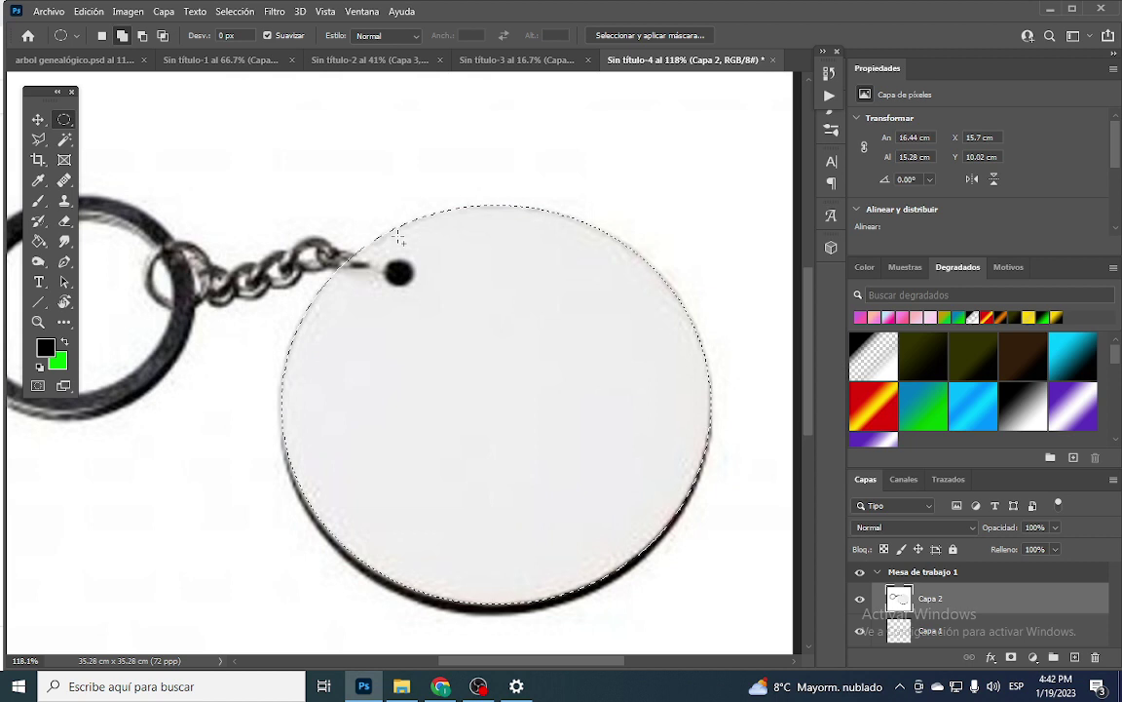
Copy the selected disc to its own layer and check the cutout by temporarily hiding Capa 2.
key(ctrl+j)
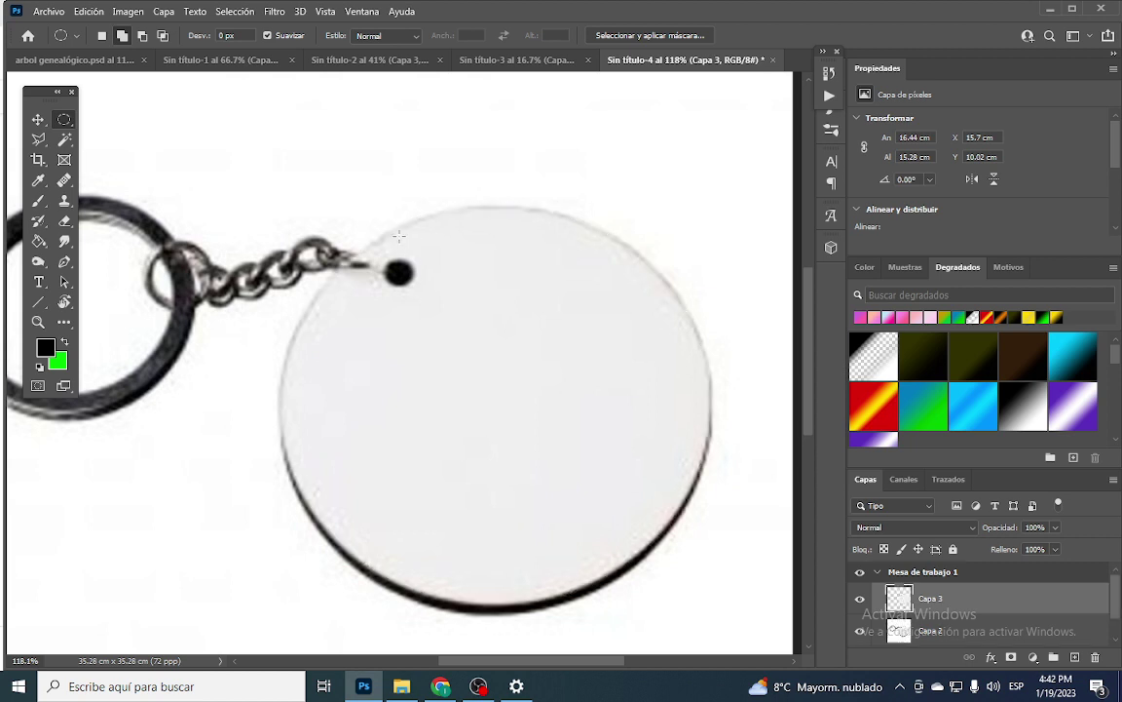
scroll(915, 570, down, 1)
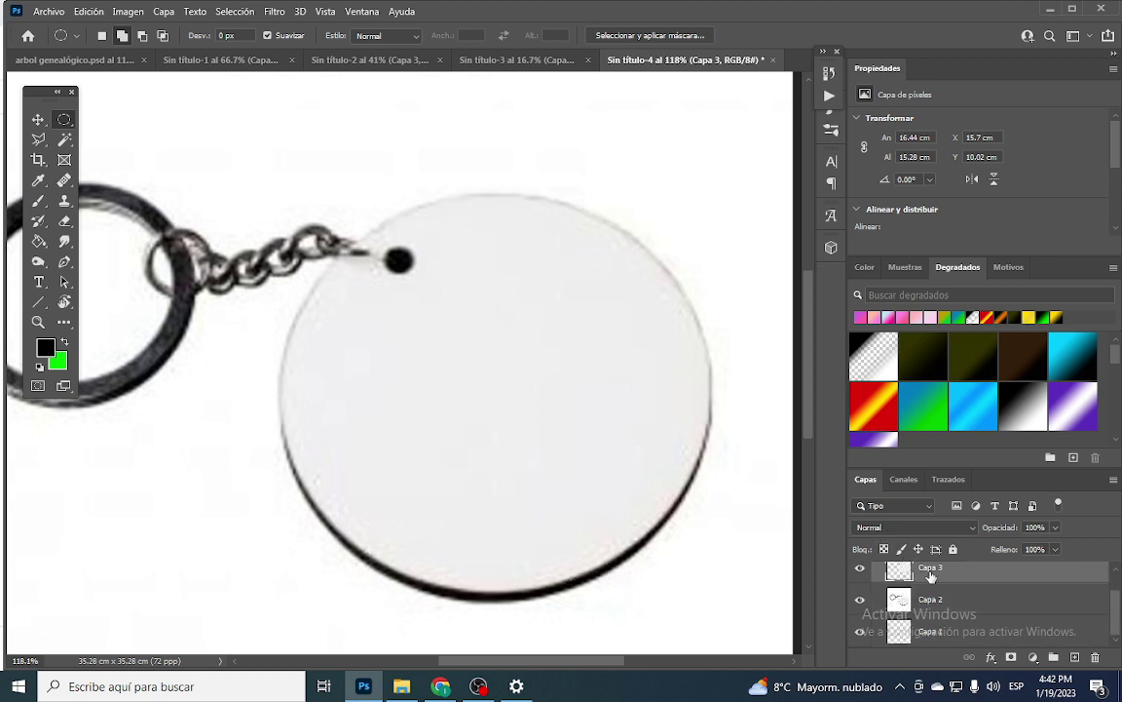
click(860, 598)
scroll(641, 426, down, 4)
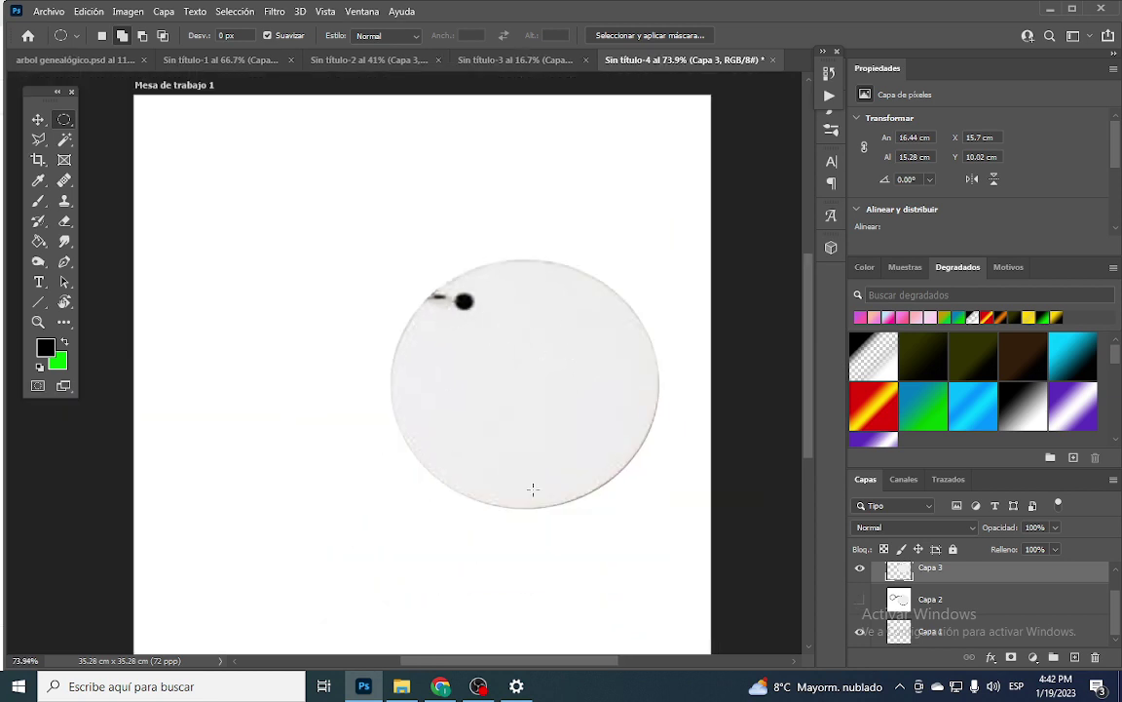
click(859, 599)
scroll(908, 601, up, 1)
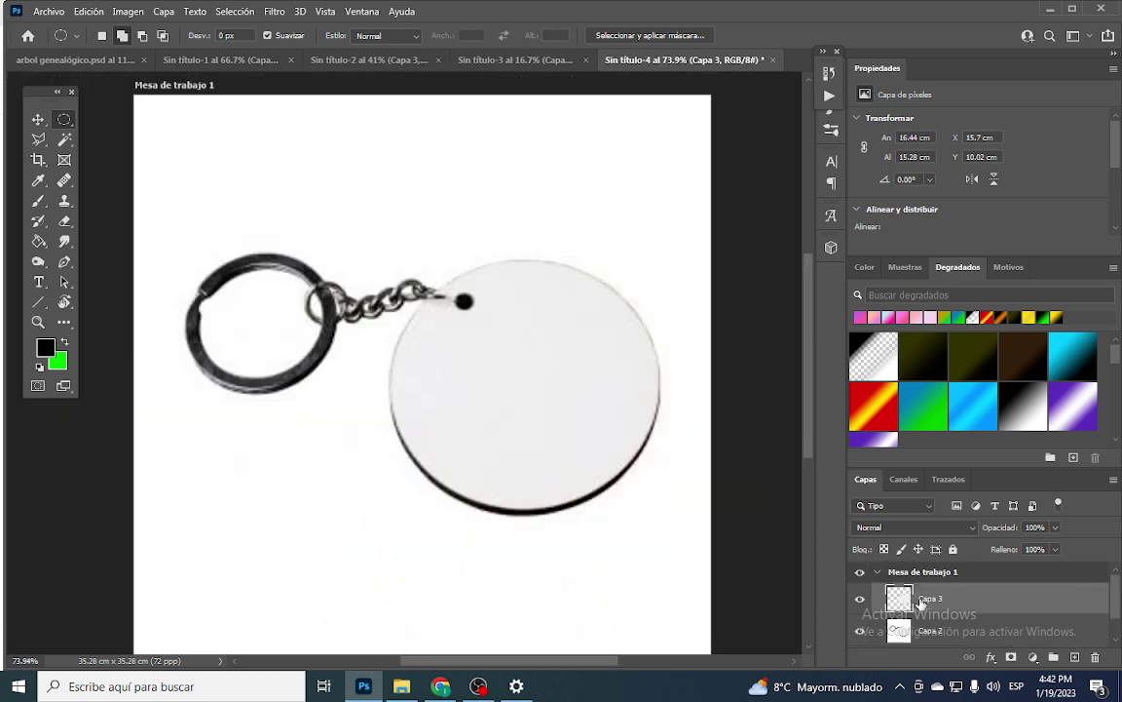
Convert the Capa 3 disc layer to a smart object and open its contents, assigning the Adobe RGB (1998) working space.
right_click(921, 603)
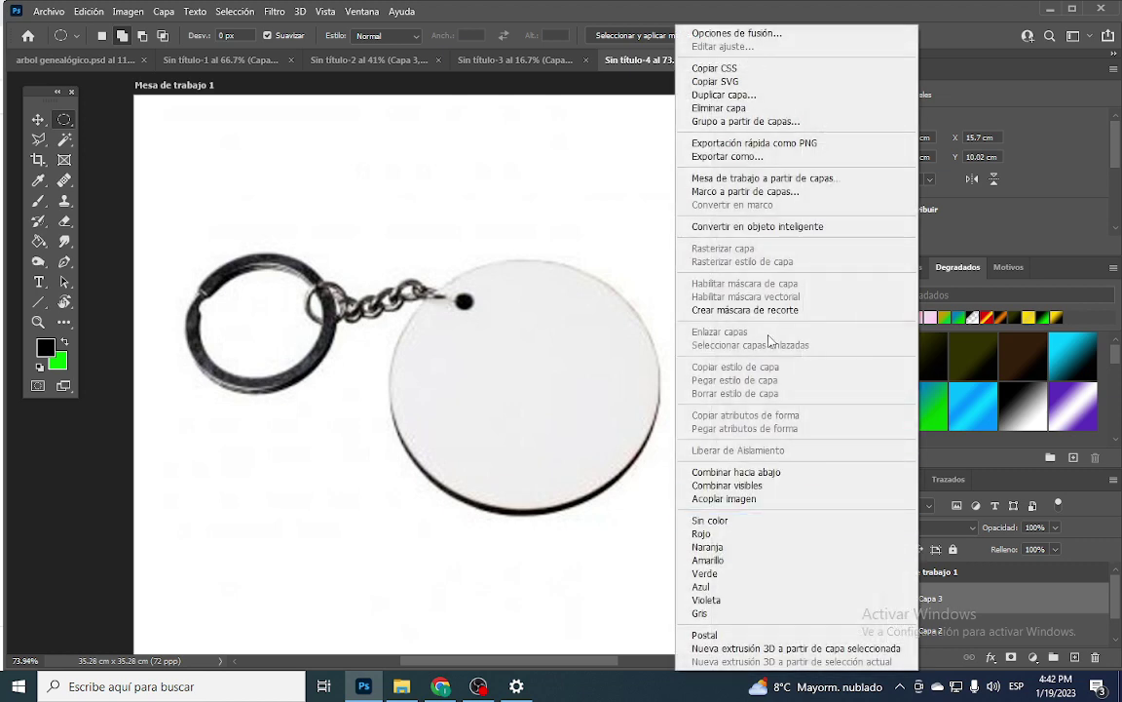
click(774, 227)
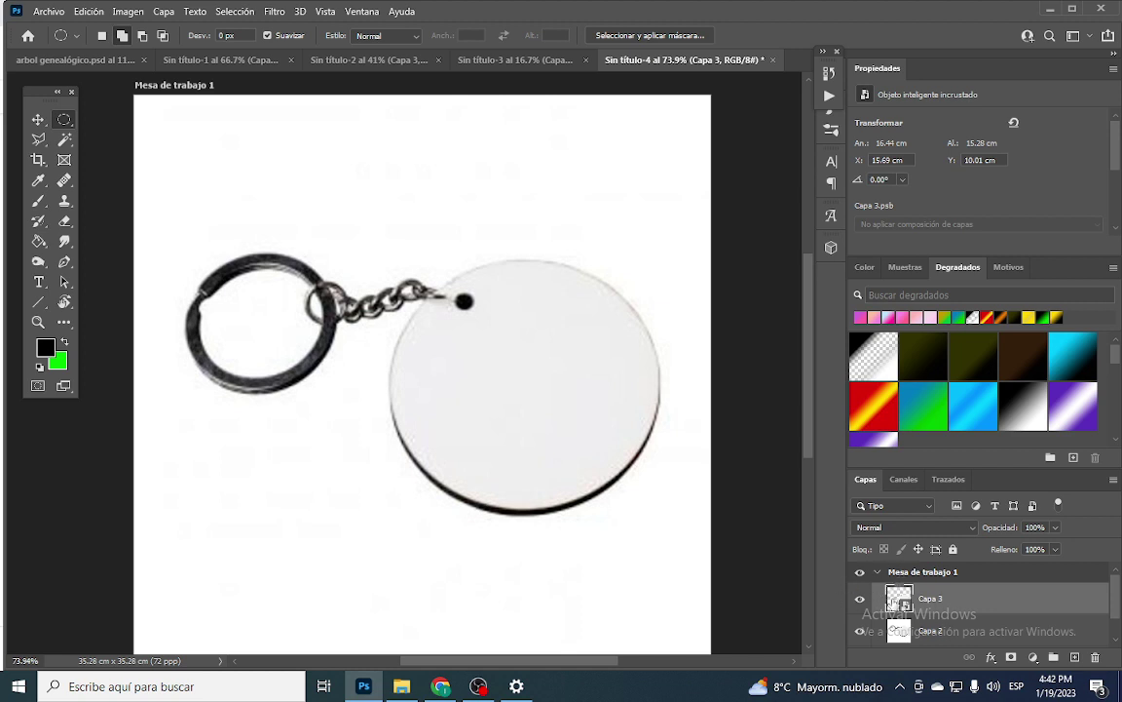
double_click(897, 601)
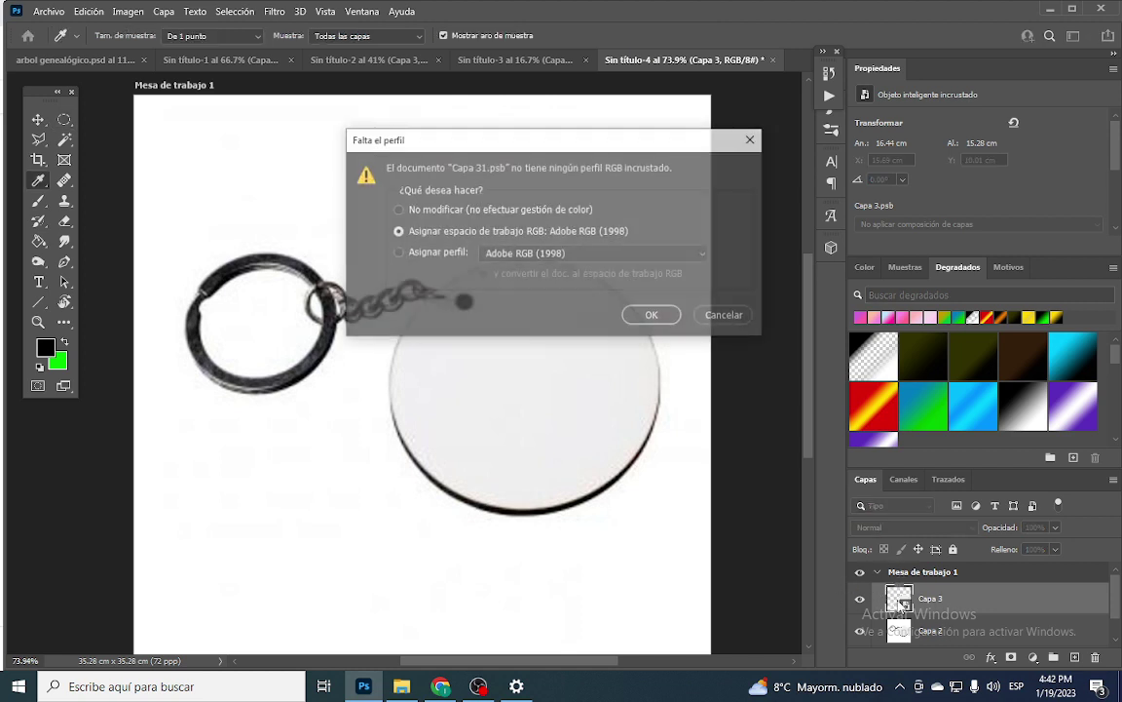
click(647, 315)
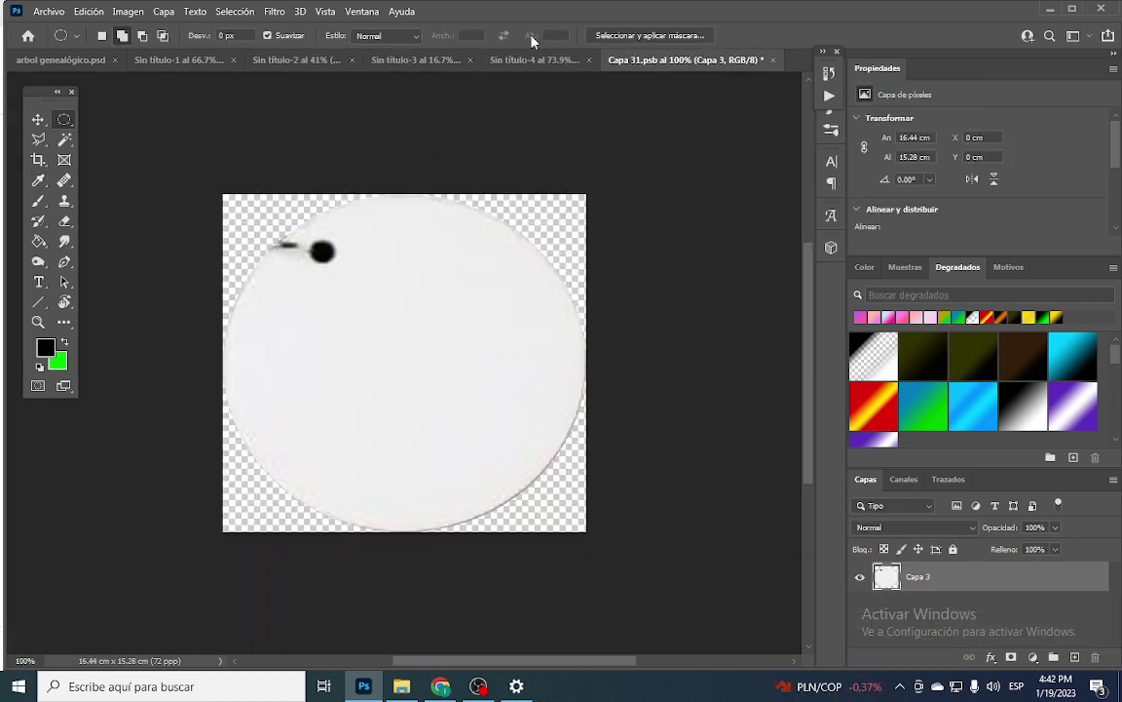
Copy the photo of the woman from Sin título-3 and paste it into the smart object document Capa 31.psb.
click(522, 59)
click(425, 60)
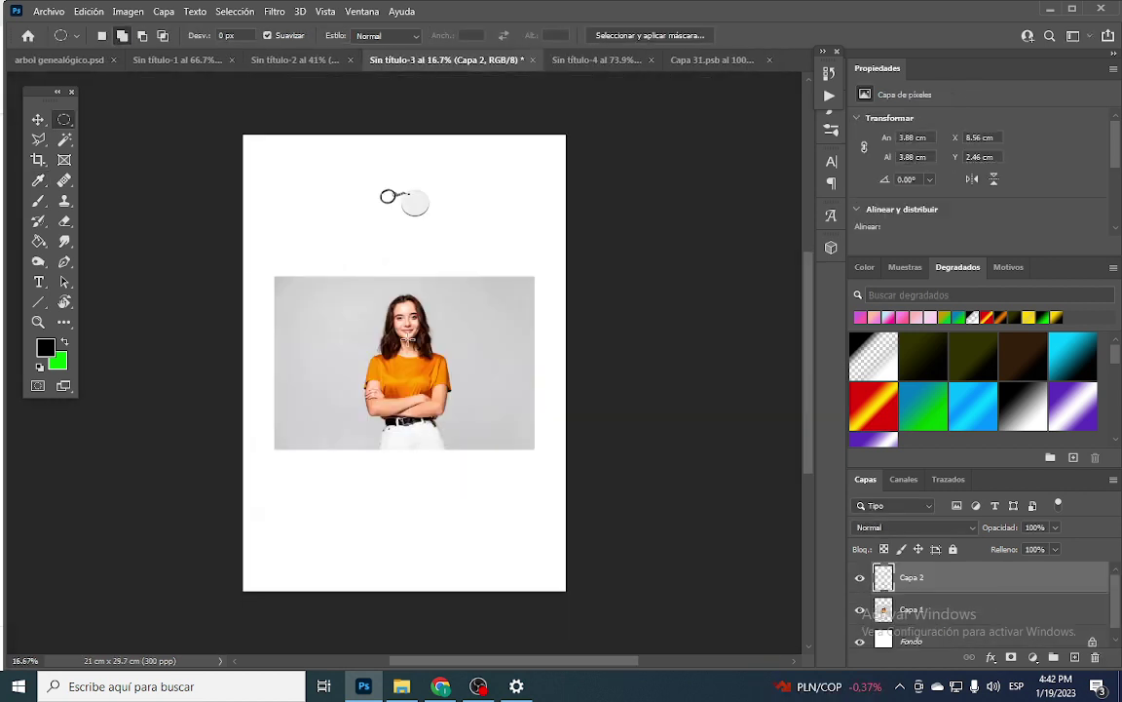
click(38, 119)
click(393, 303)
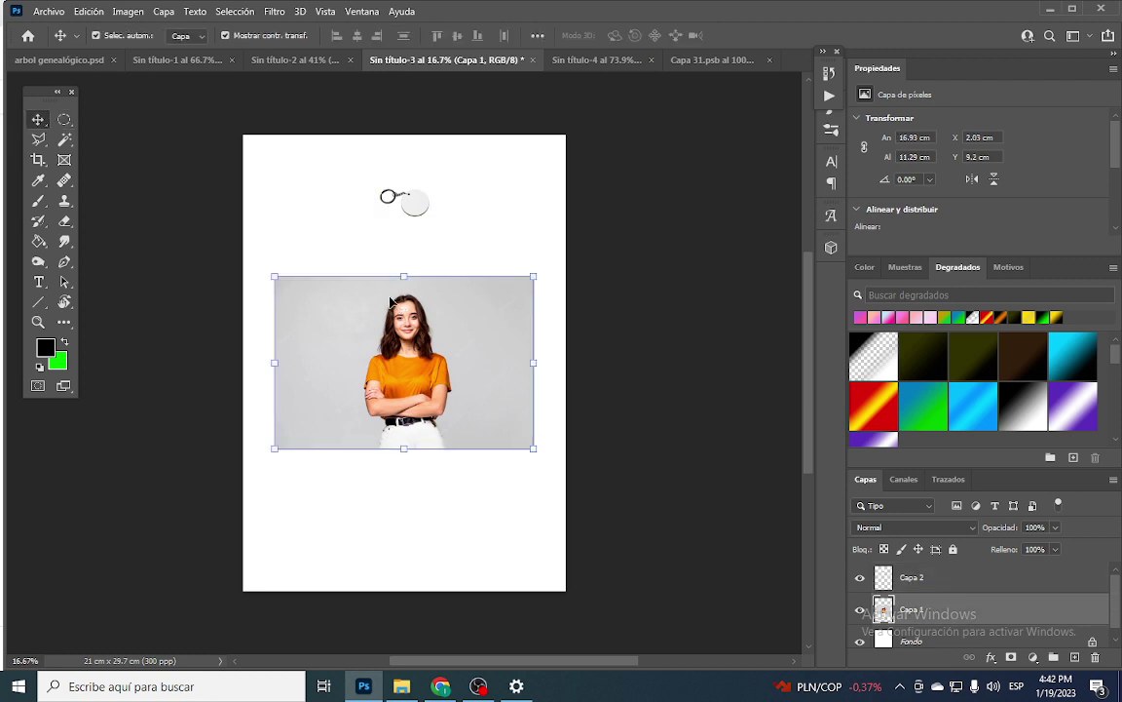
click(694, 59)
key(ctrl+v)
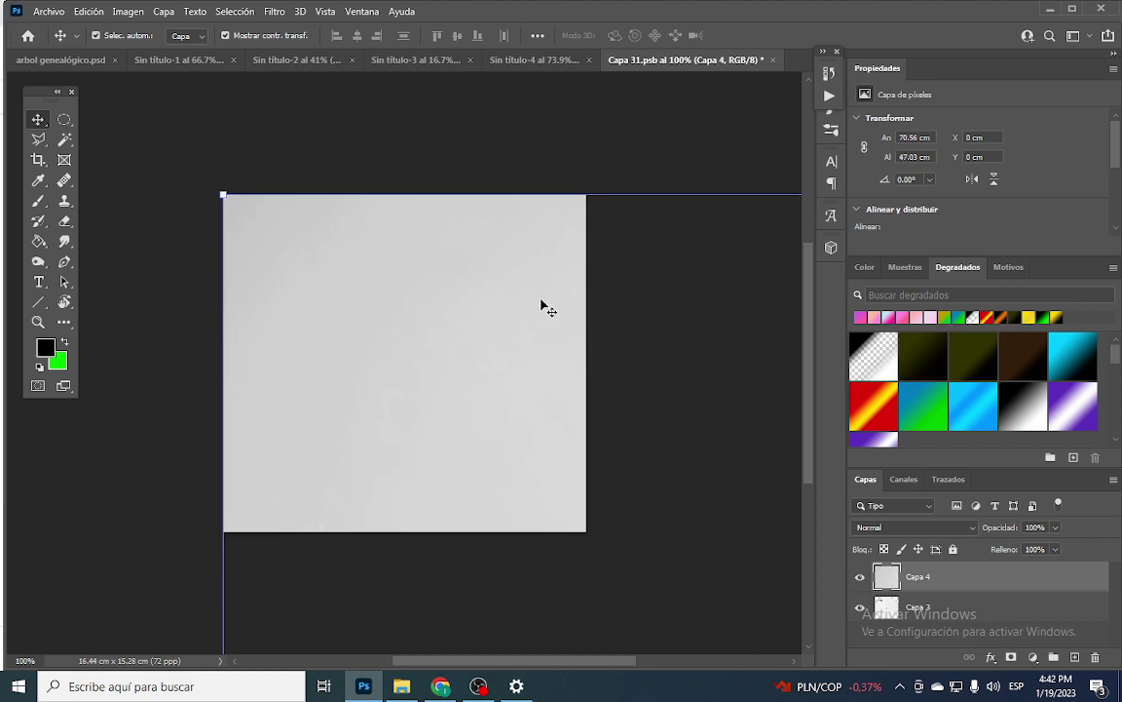
scroll(367, 202, down, 1)
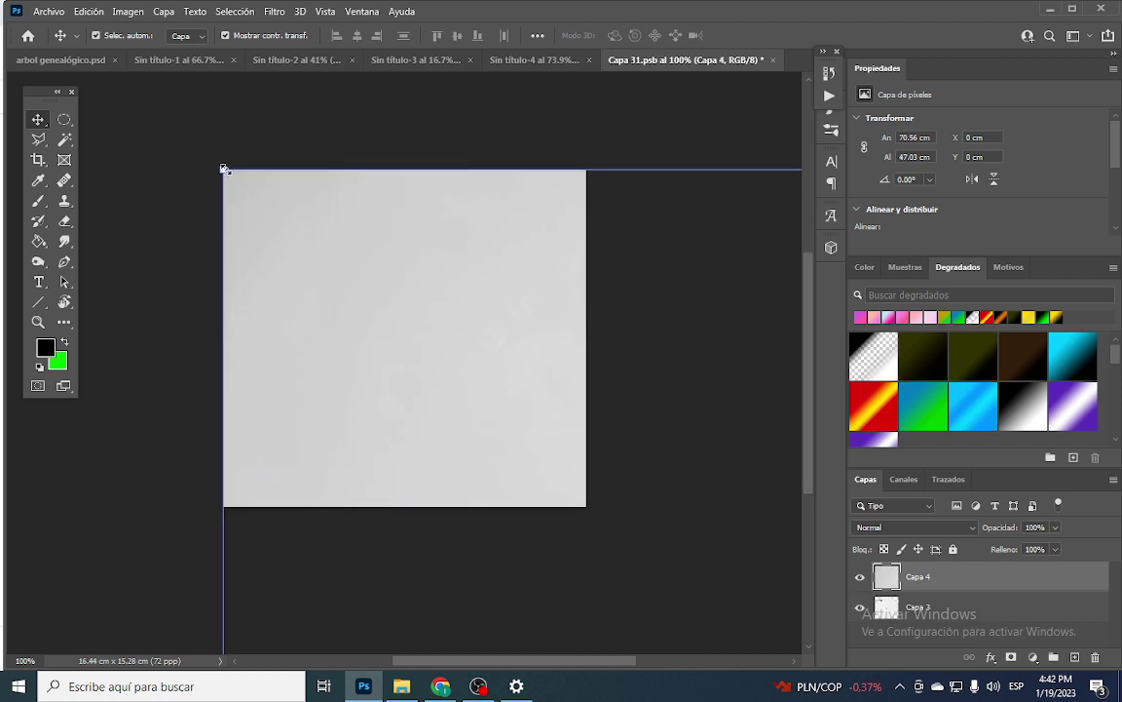
Scale the pasted photo to about 37.7% and rotate it about −37° over the disc, using 53% opacity temporarily before restoring 100%.
drag(224, 169, 281, 213)
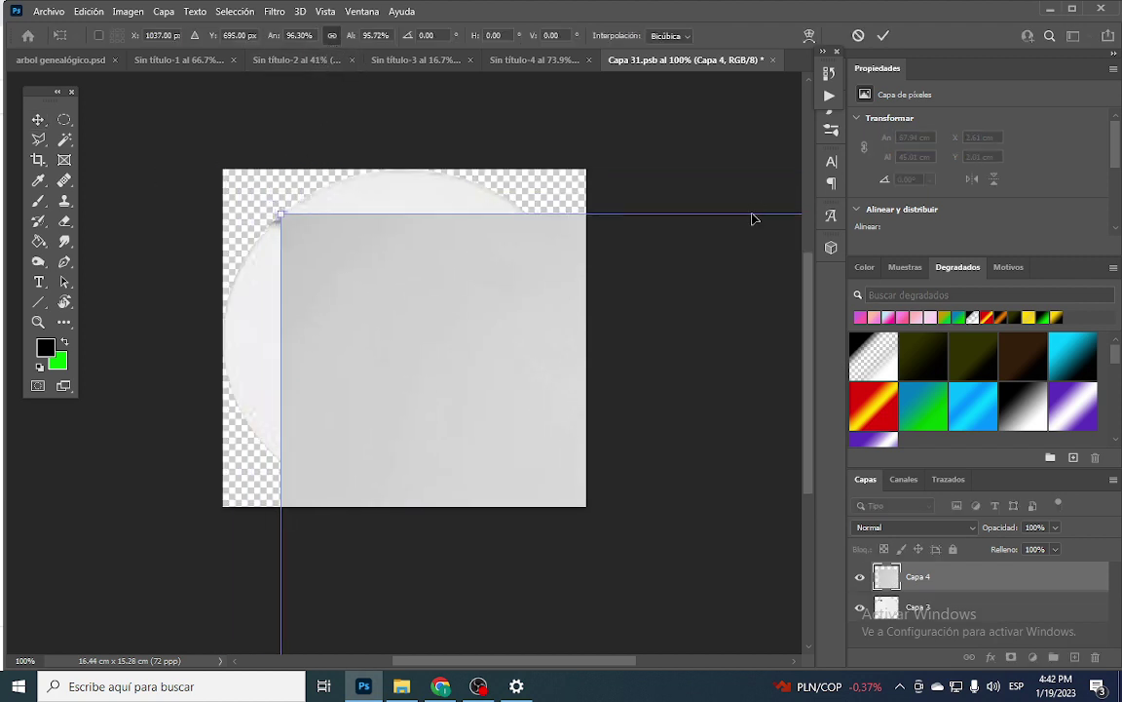
drag(752, 213, 426, 160)
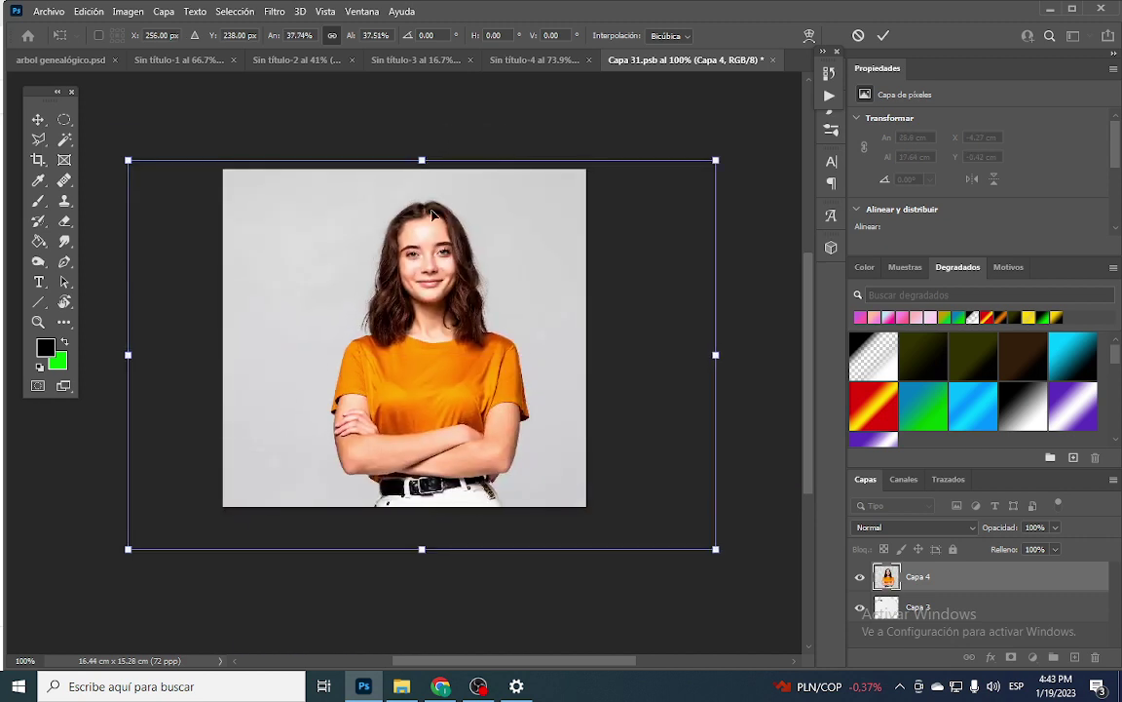
click(1056, 527)
drag(1062, 545, 1022, 548)
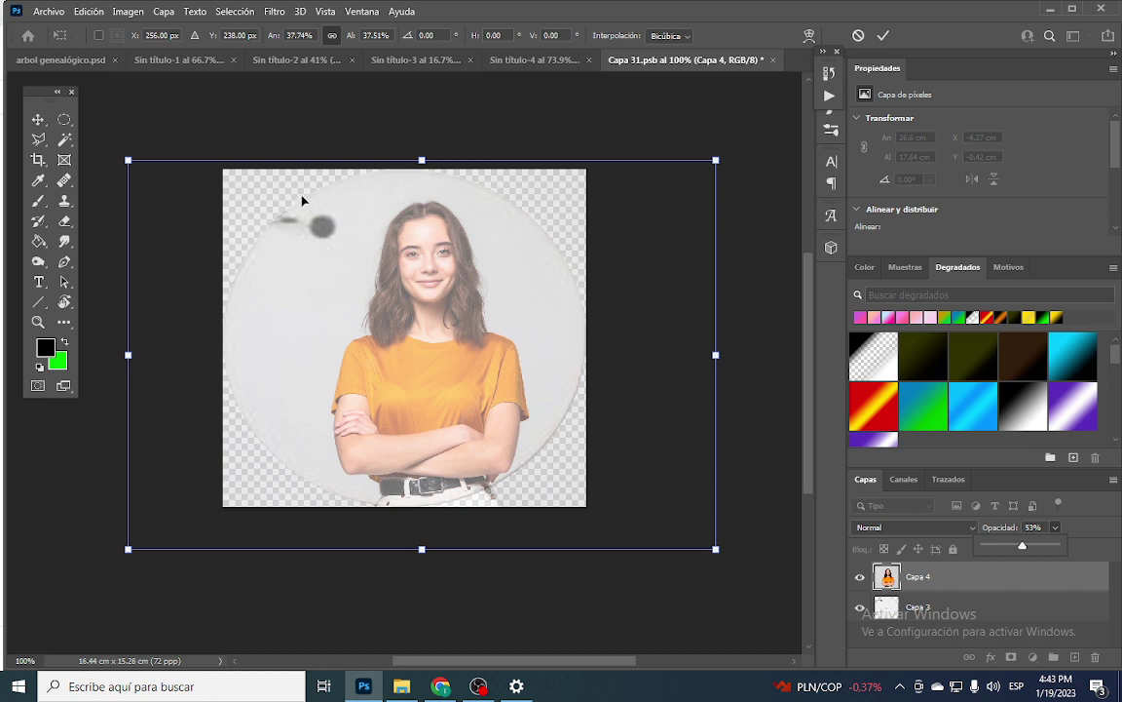
drag(753, 165, 547, 74)
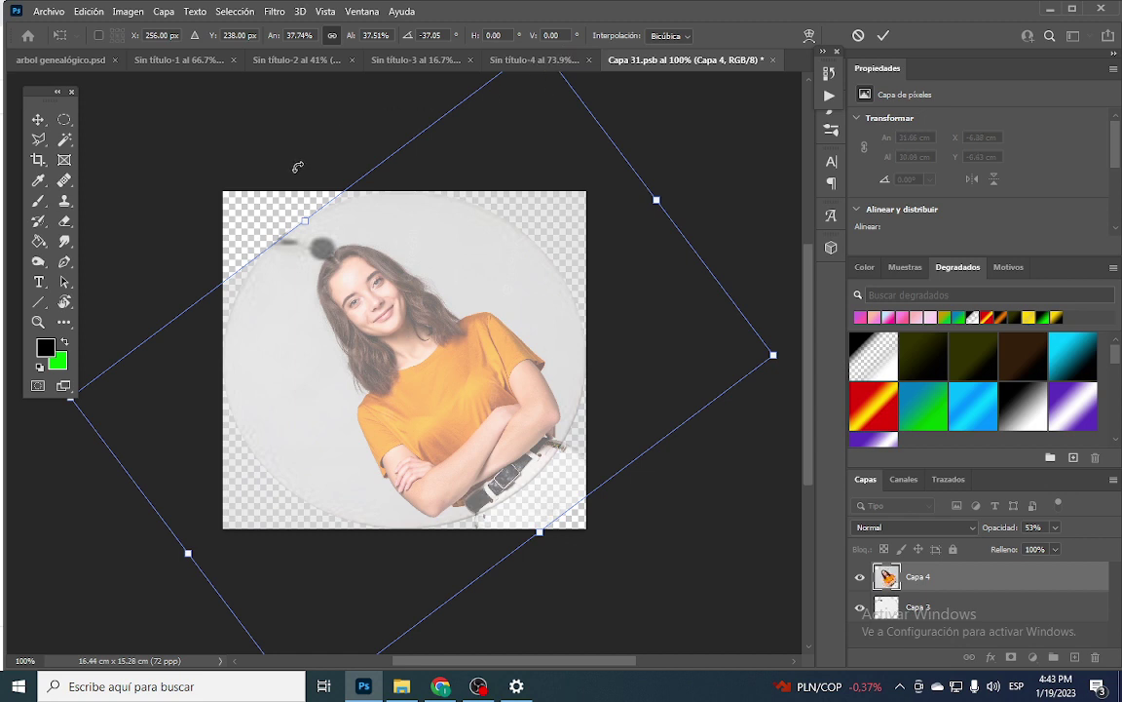
click(65, 119)
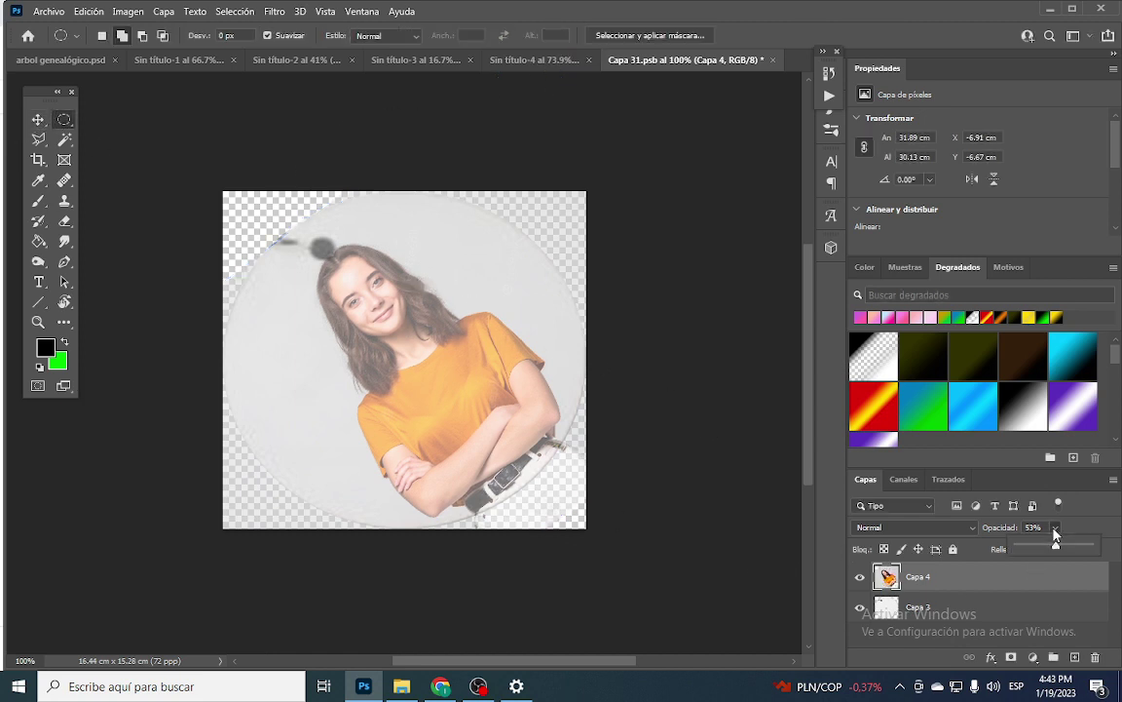
drag(1056, 550, 1089, 549)
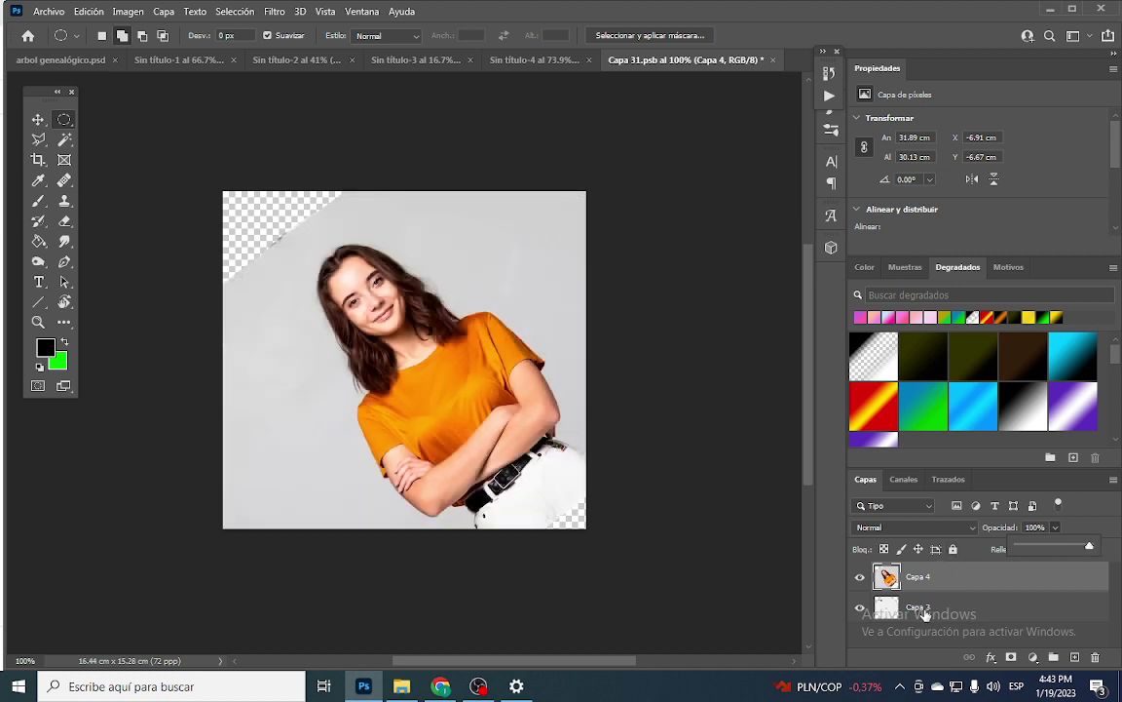
Hide the photo layer Capa 4 and select the transparent areas around the disc on Capa 3 with the Magic Wand.
click(860, 577)
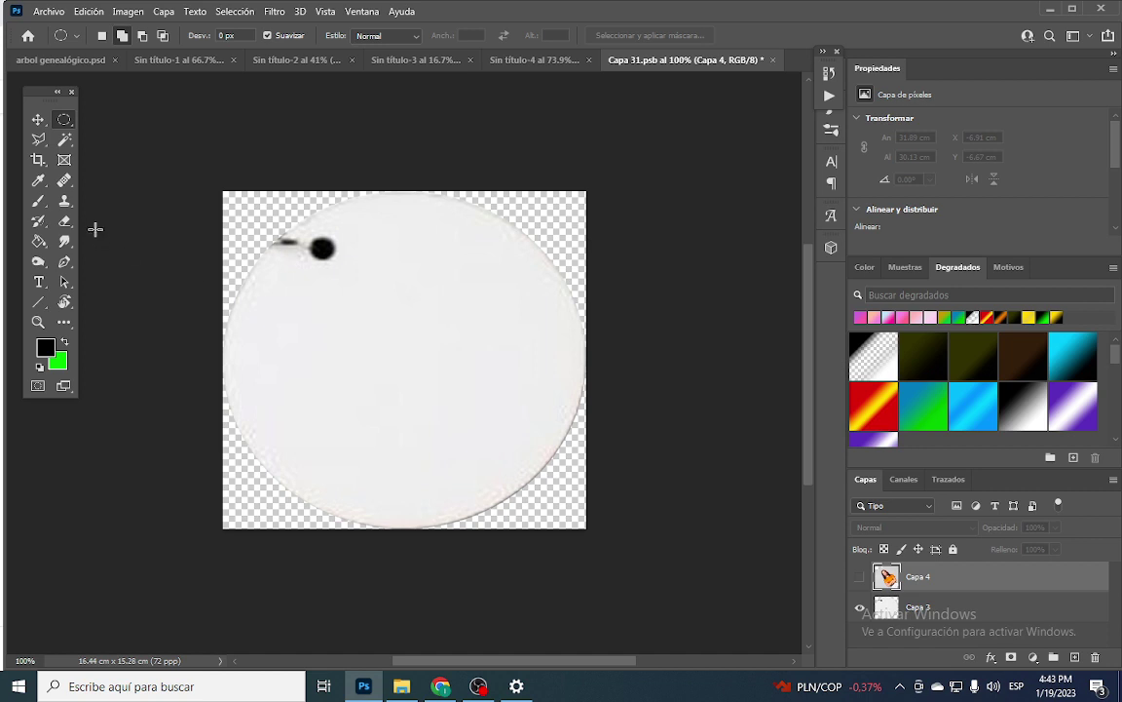
click(68, 141)
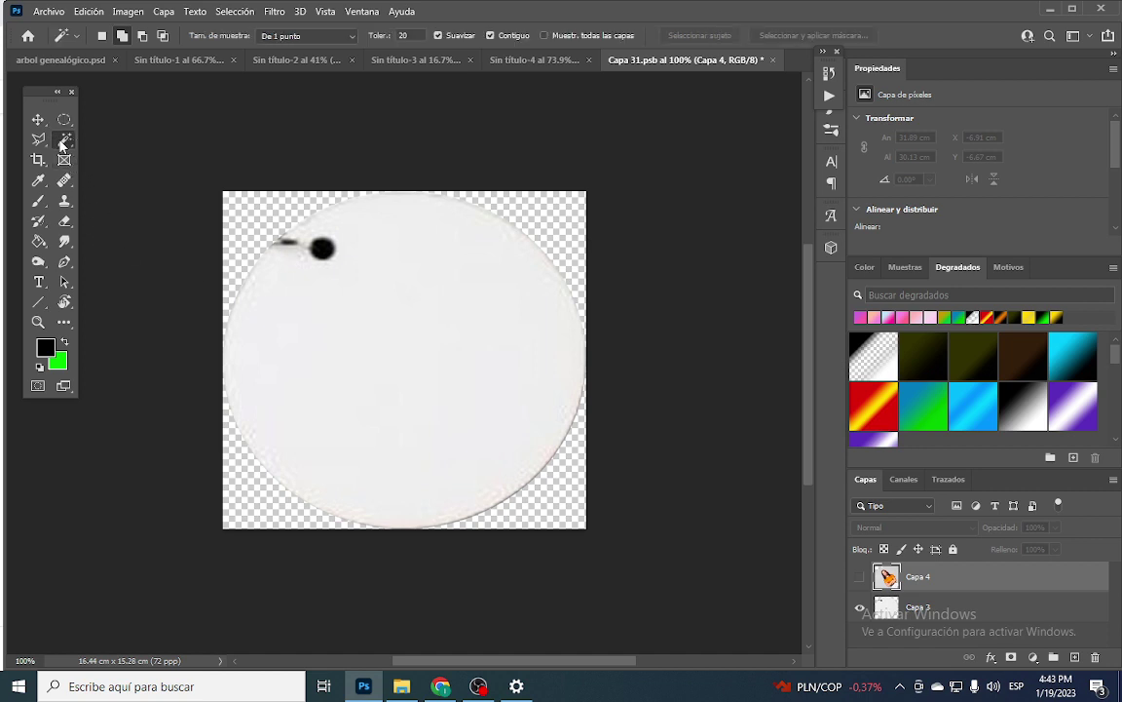
click(234, 199)
key(ctrl+d)
click(928, 610)
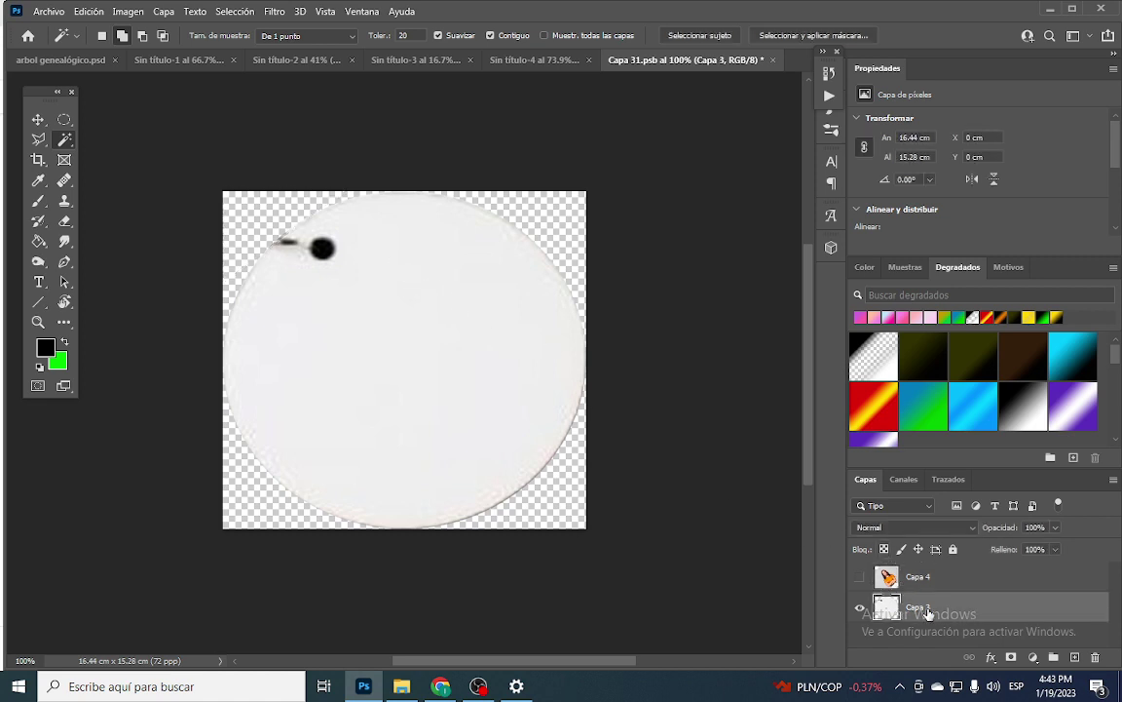
click(571, 231)
click(245, 496)
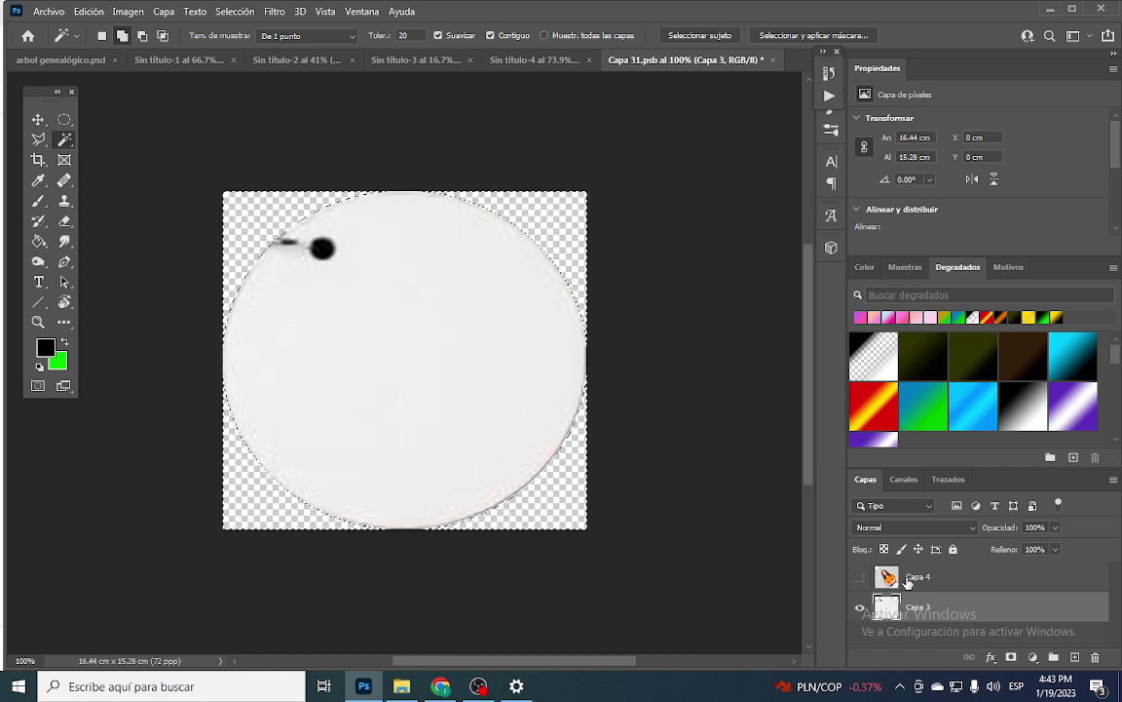
Show Capa 4 again, delete the photo areas outside the disc, and clear the selection.
click(860, 577)
click(887, 577)
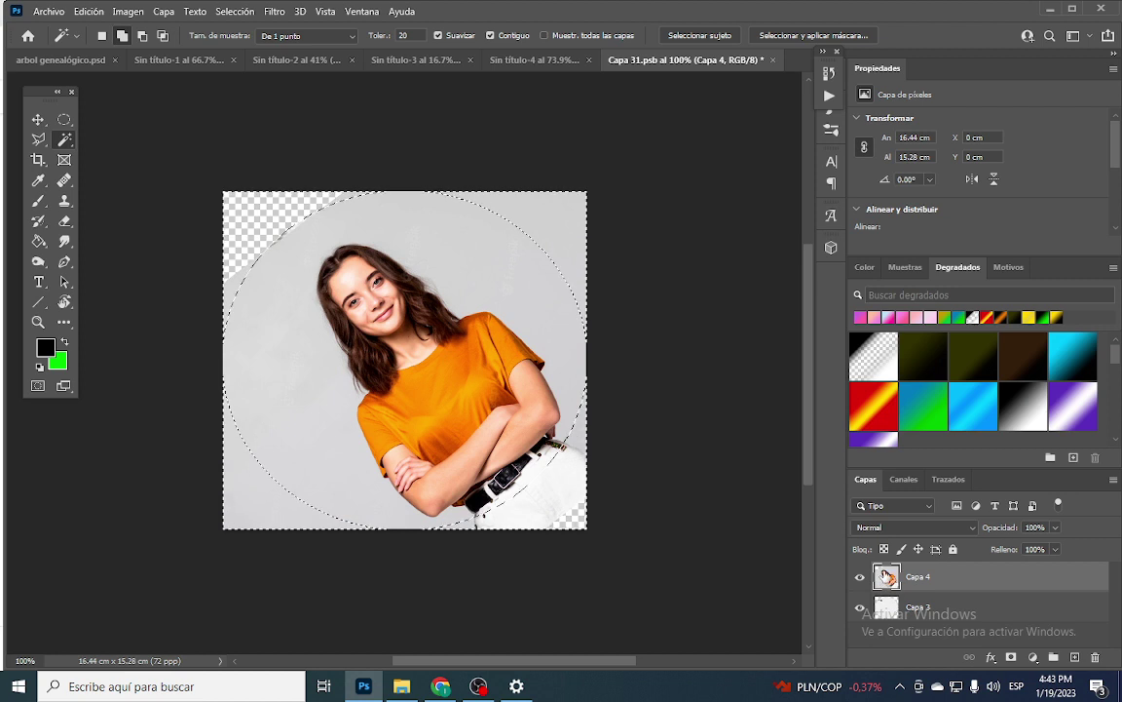
key(Delete)
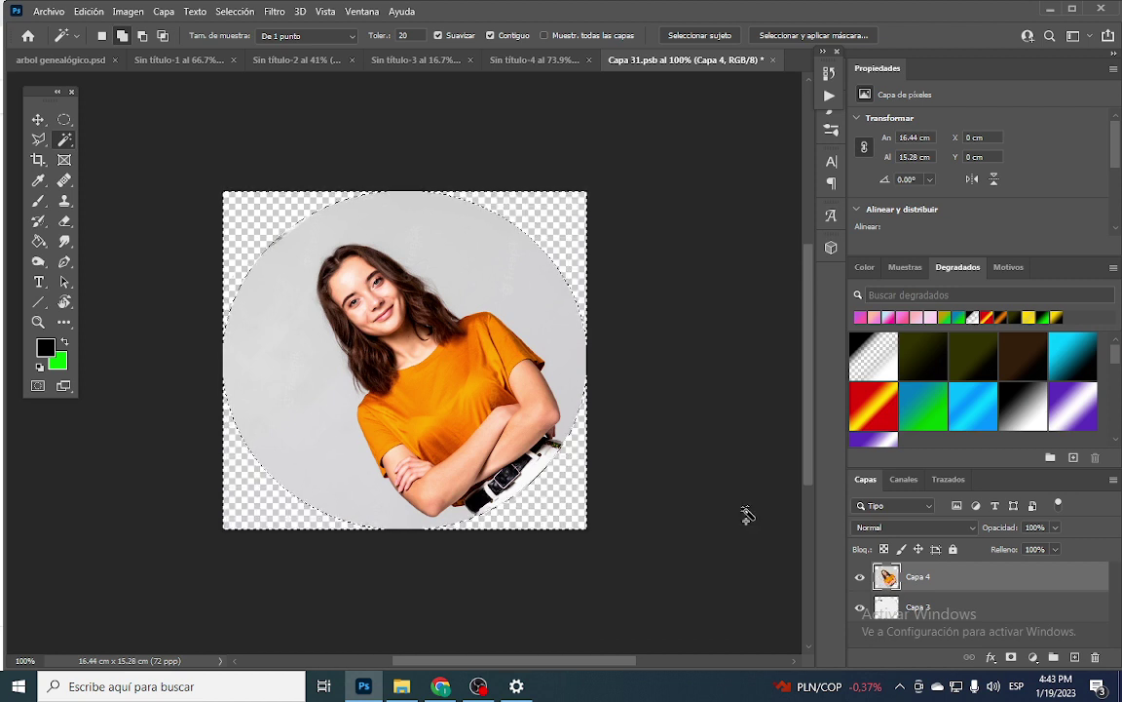
key(ctrl+d)
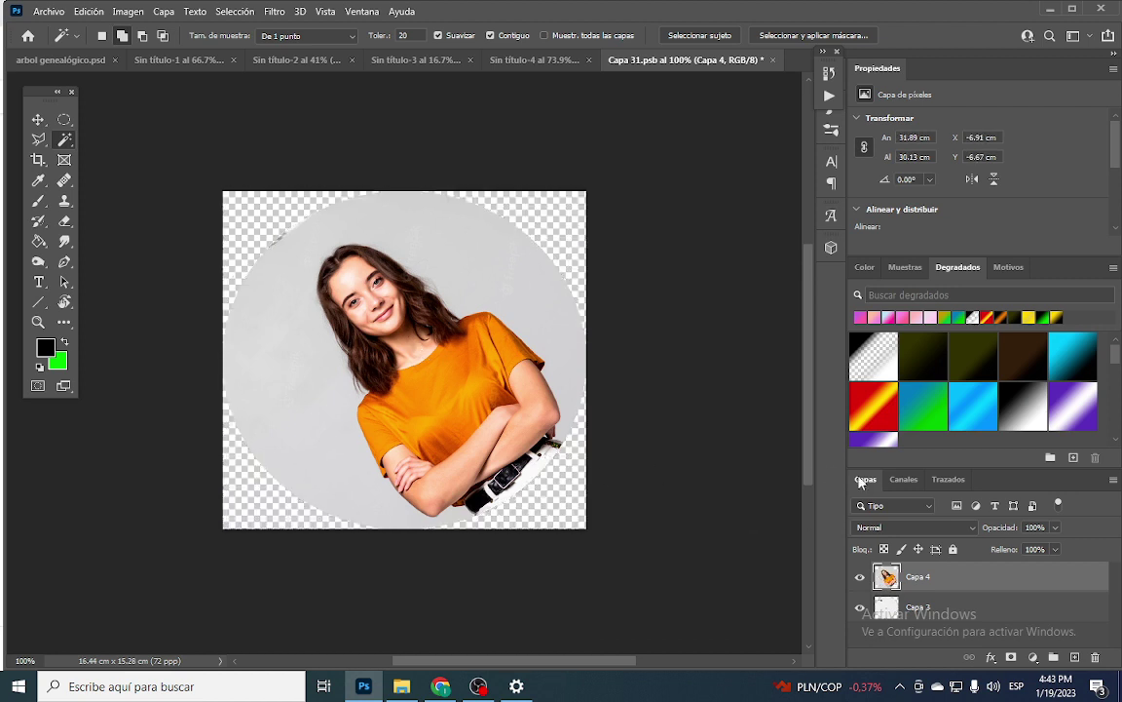
Close Capa 31.psb, saving its changes, and return to the Sin título-4 keychain document.
click(773, 60)
click(499, 262)
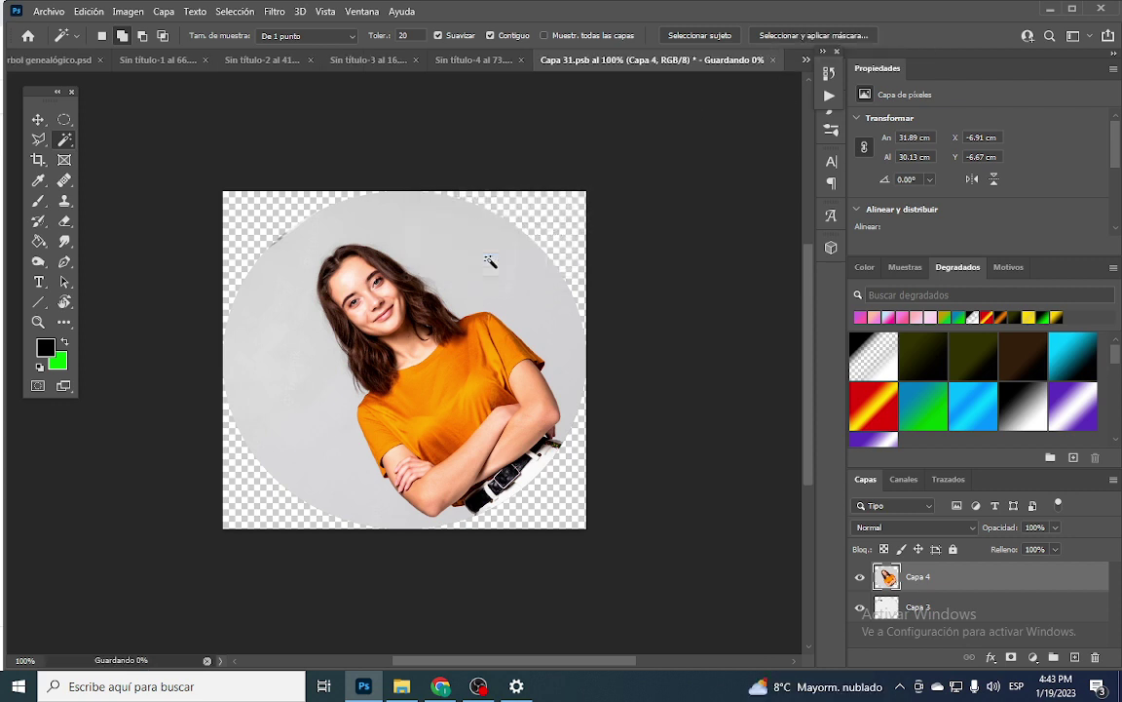
click(672, 59)
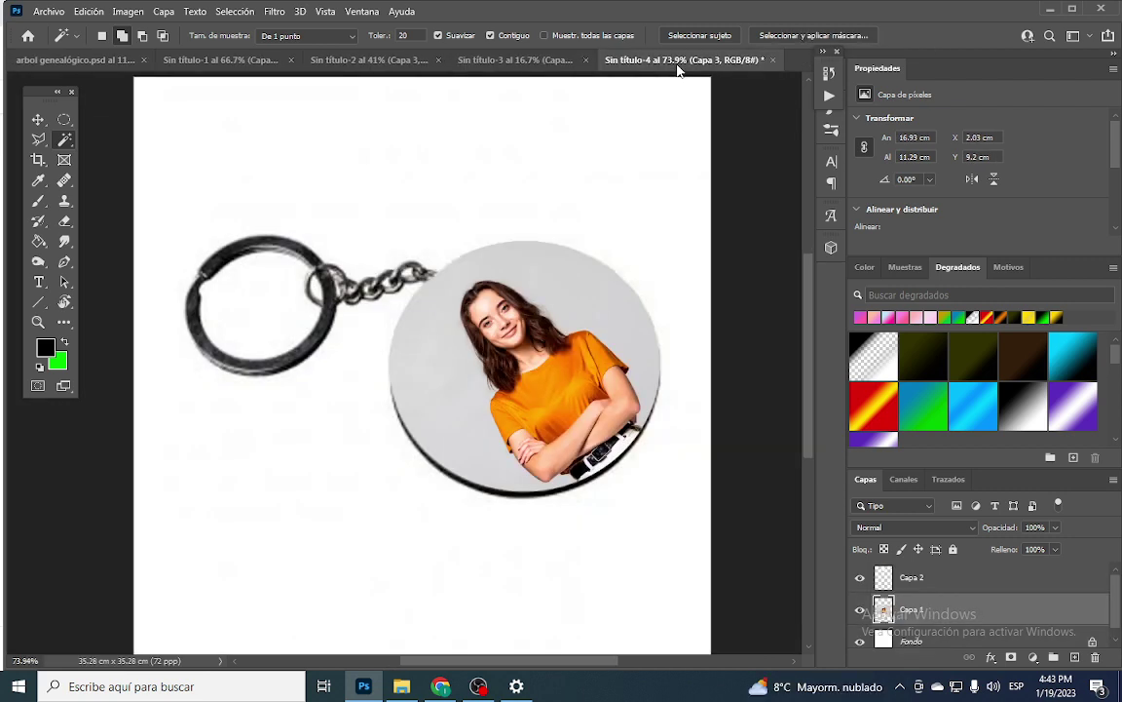
scroll(522, 259, down, 2)
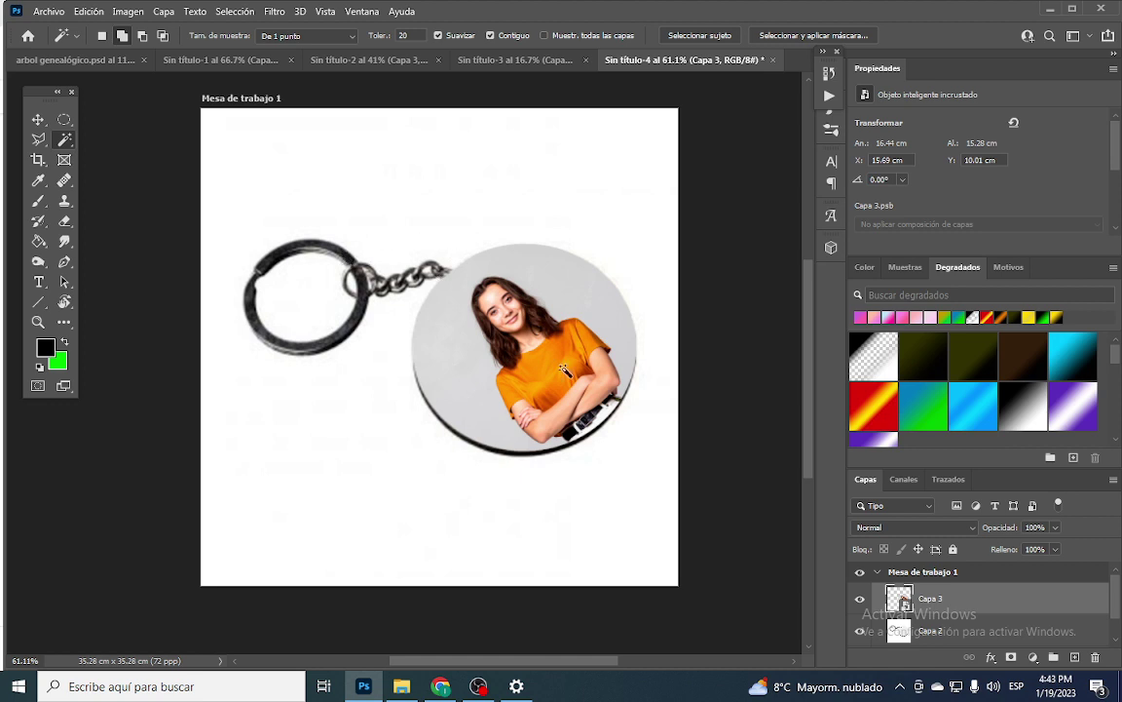
Set the Capa 3 smart object's blend mode to Multiplicar, and reopen its contents briefly to check them.
click(972, 534)
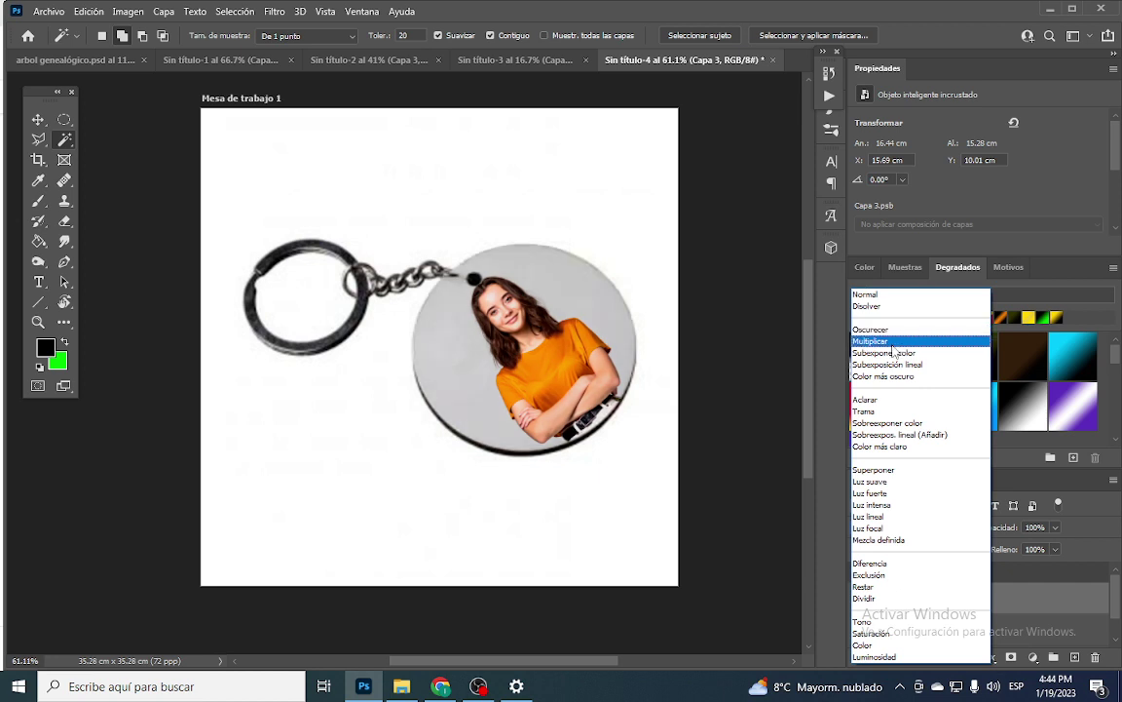
click(891, 343)
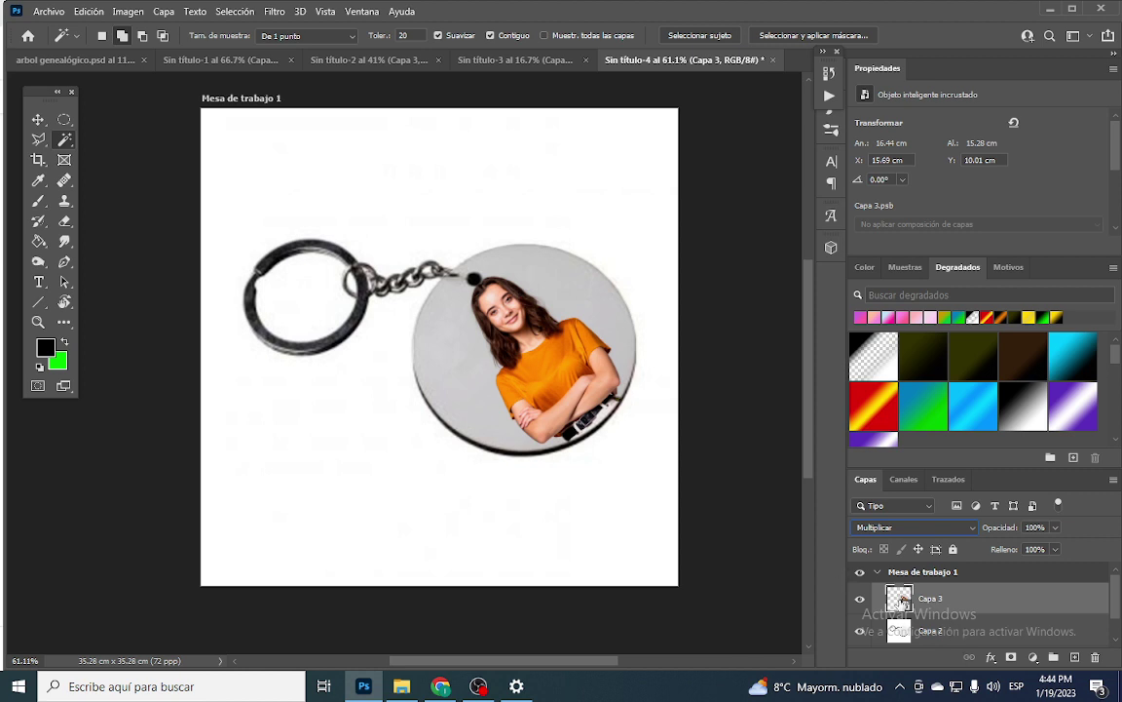
double_click(898, 599)
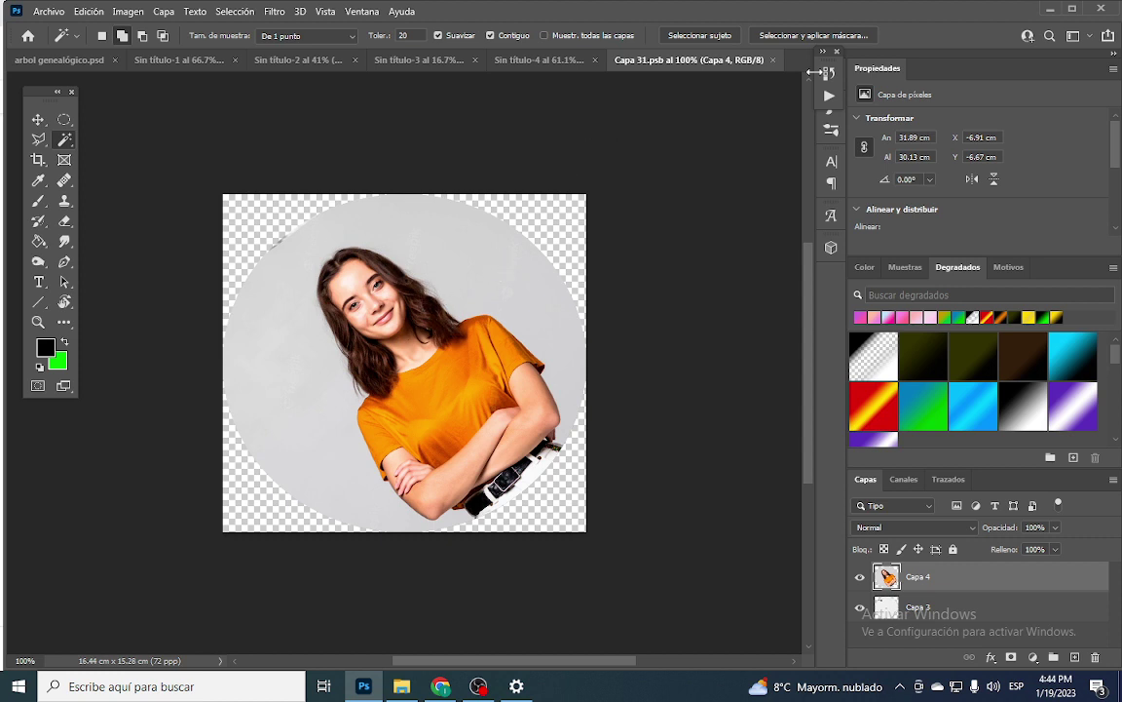
click(773, 61)
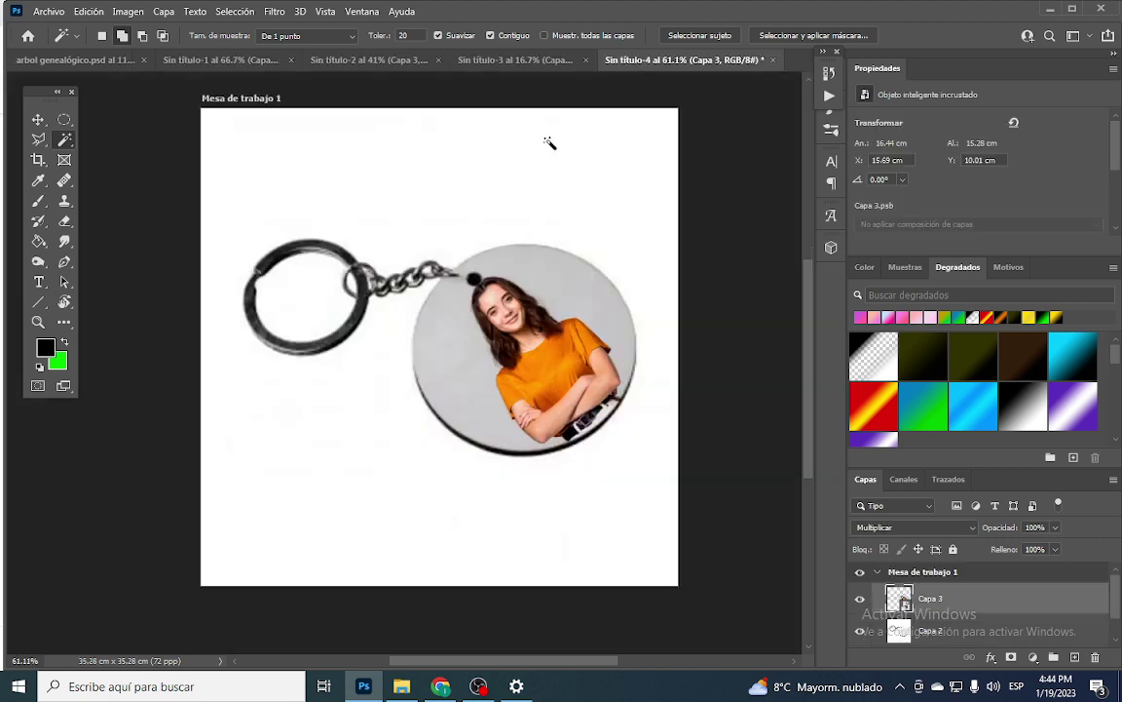
Switch to the Sin título-2 document and show the Capa 3 photo disc and the Capa 2 wooden background.
click(495, 60)
click(350, 61)
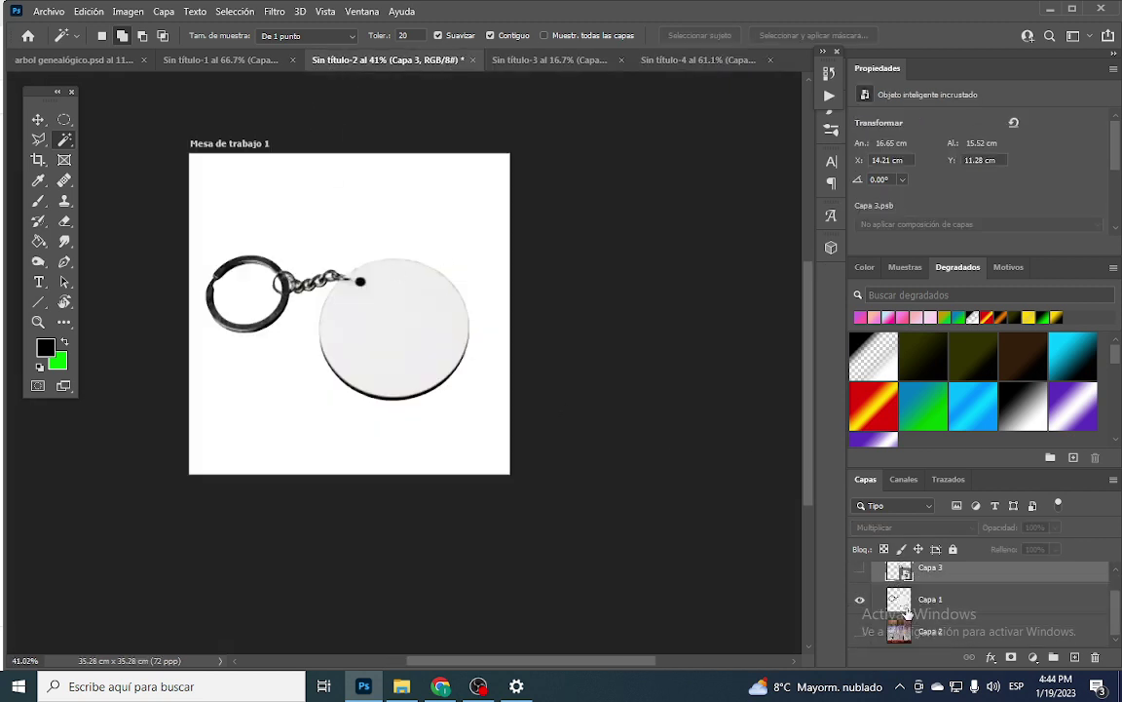
click(860, 567)
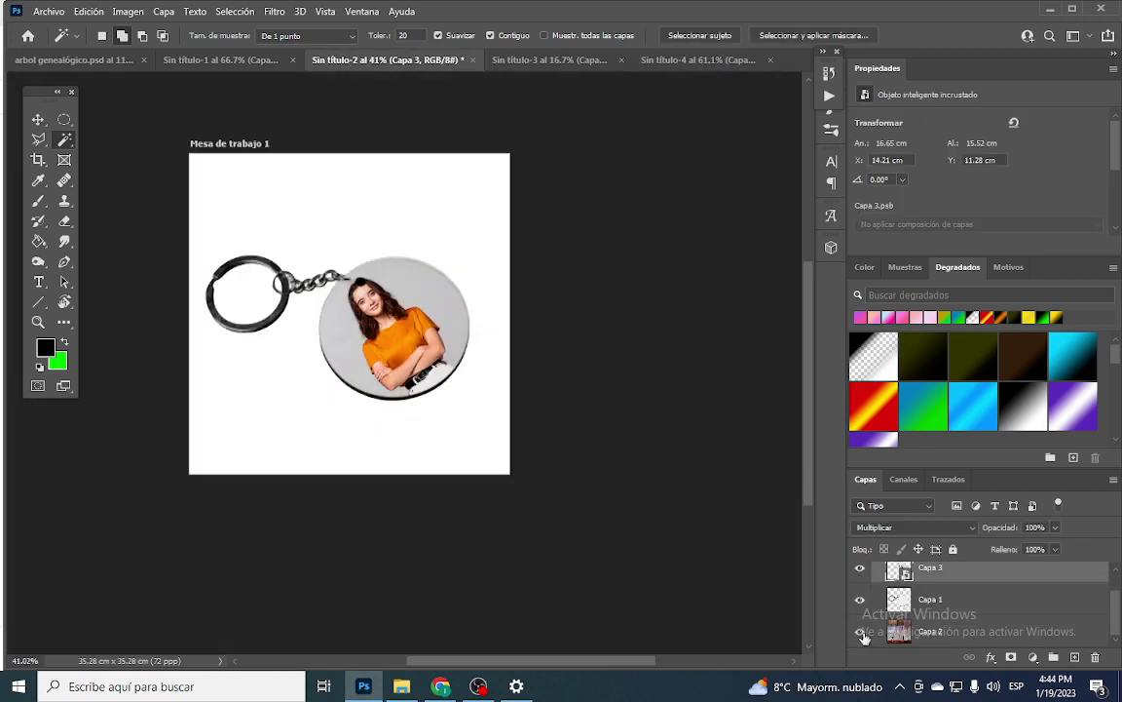
click(860, 632)
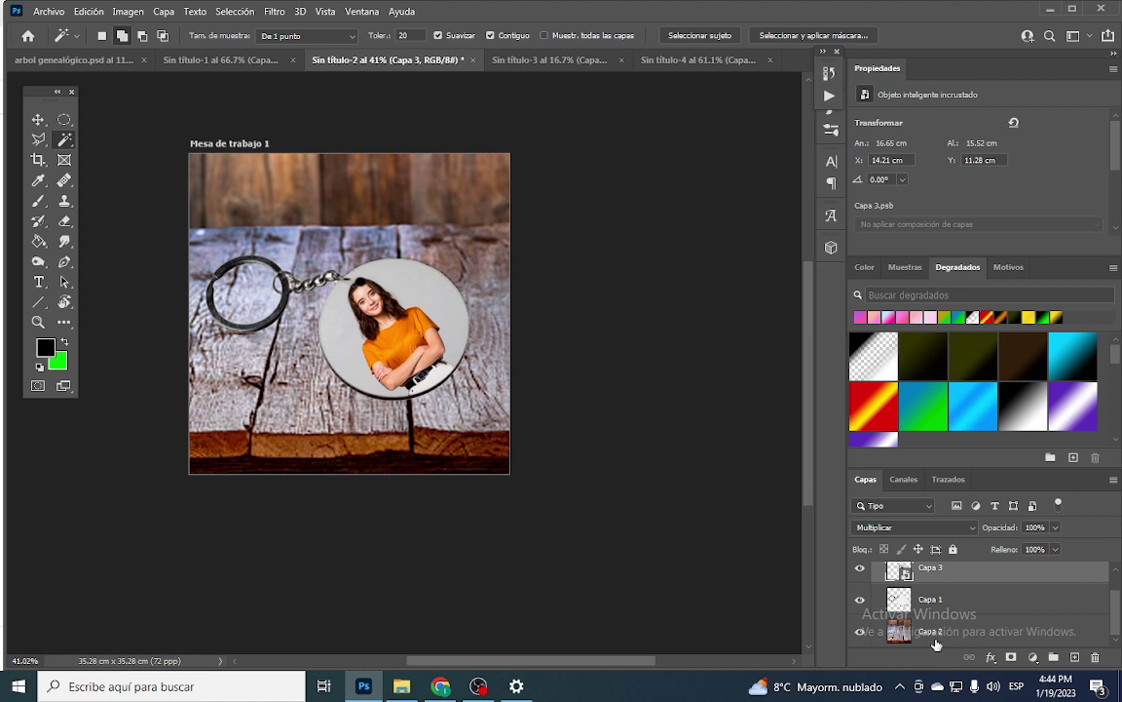
click(859, 631)
click(875, 634)
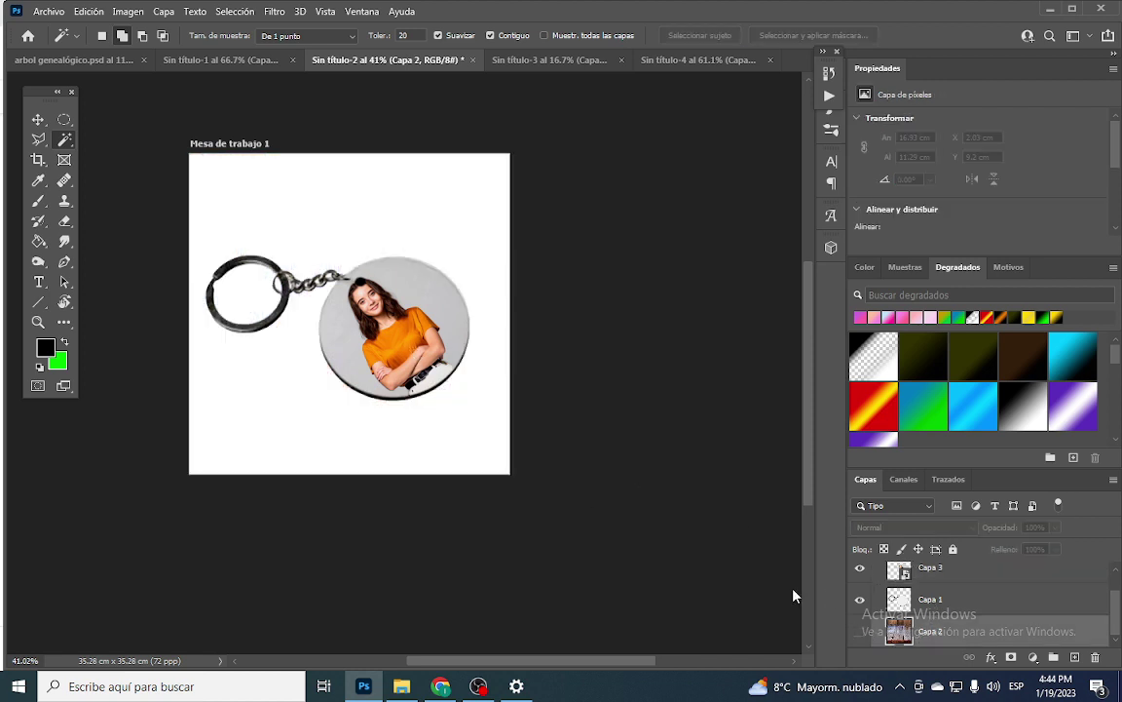
click(859, 632)
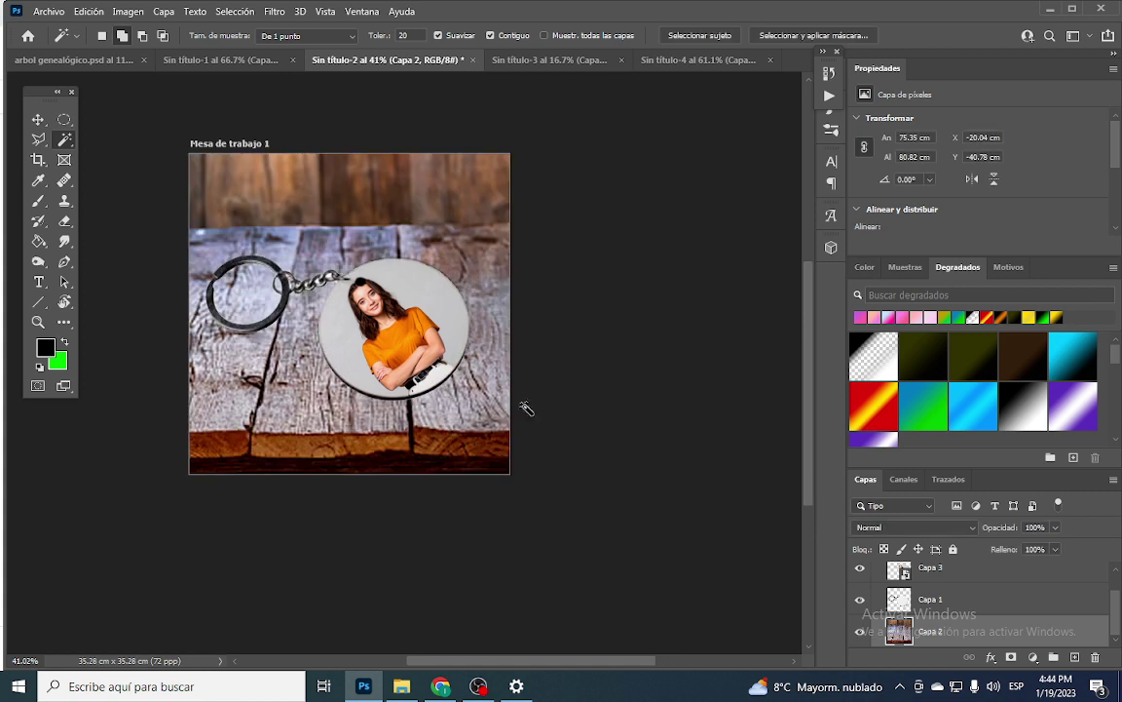
Shift the wooden background slightly left and set the keychain layer Capa 1 to the Luz focal blend mode.
click(39, 120)
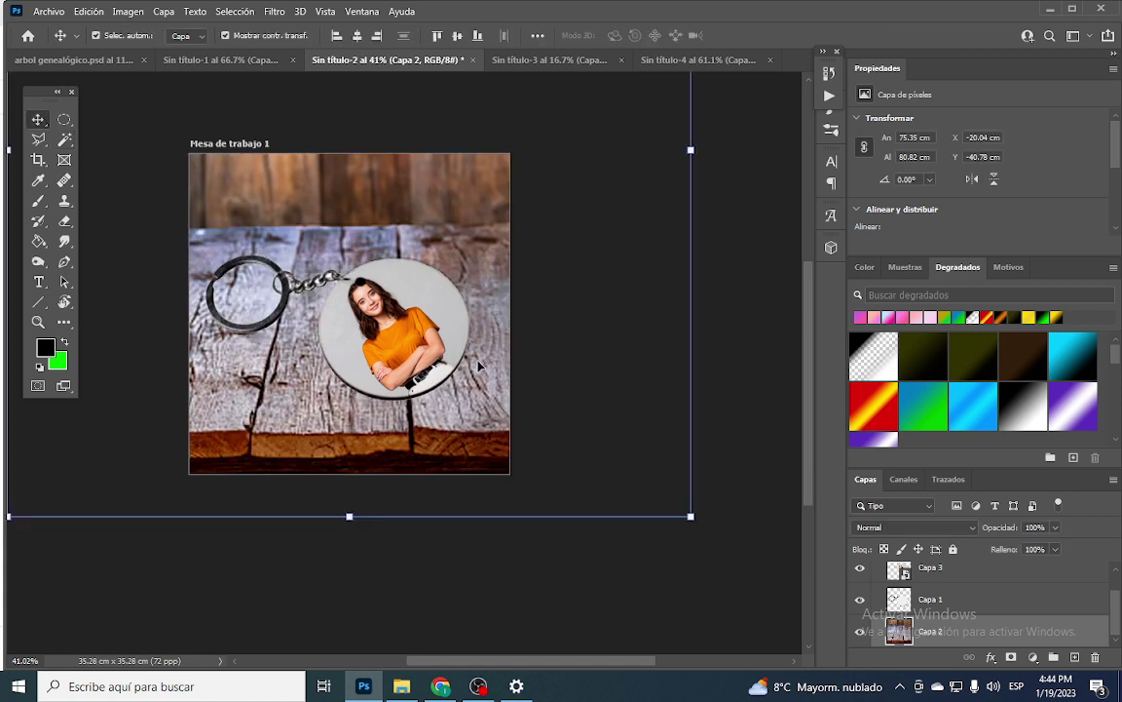
click(882, 584)
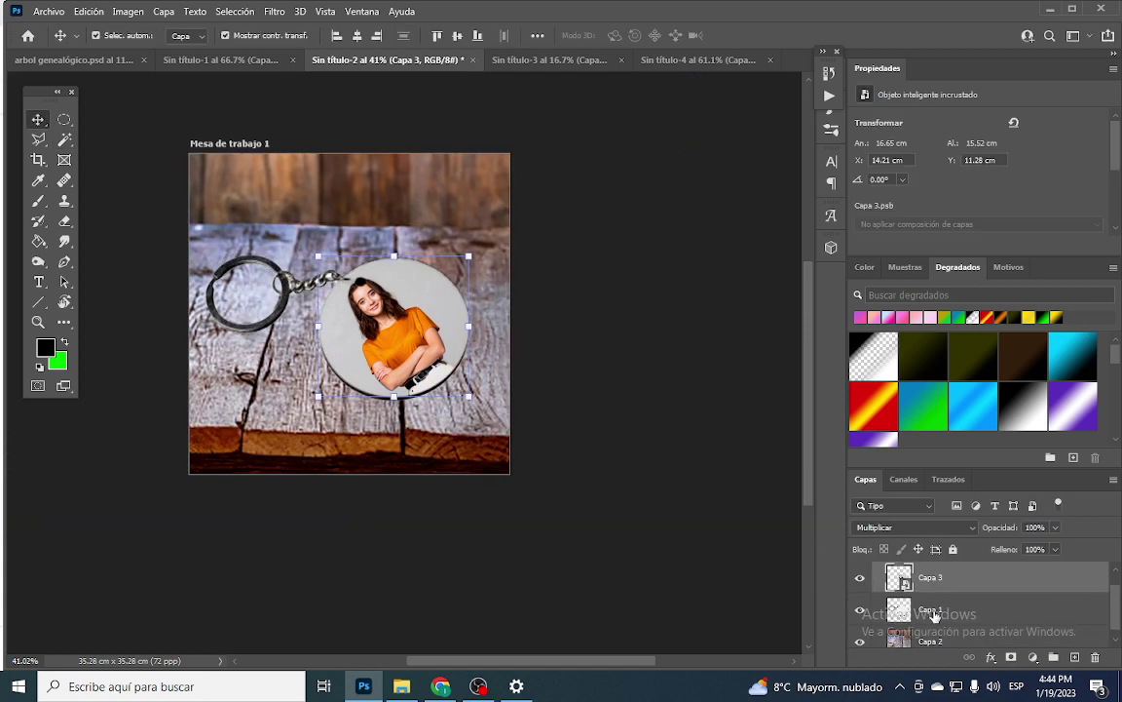
click(934, 609)
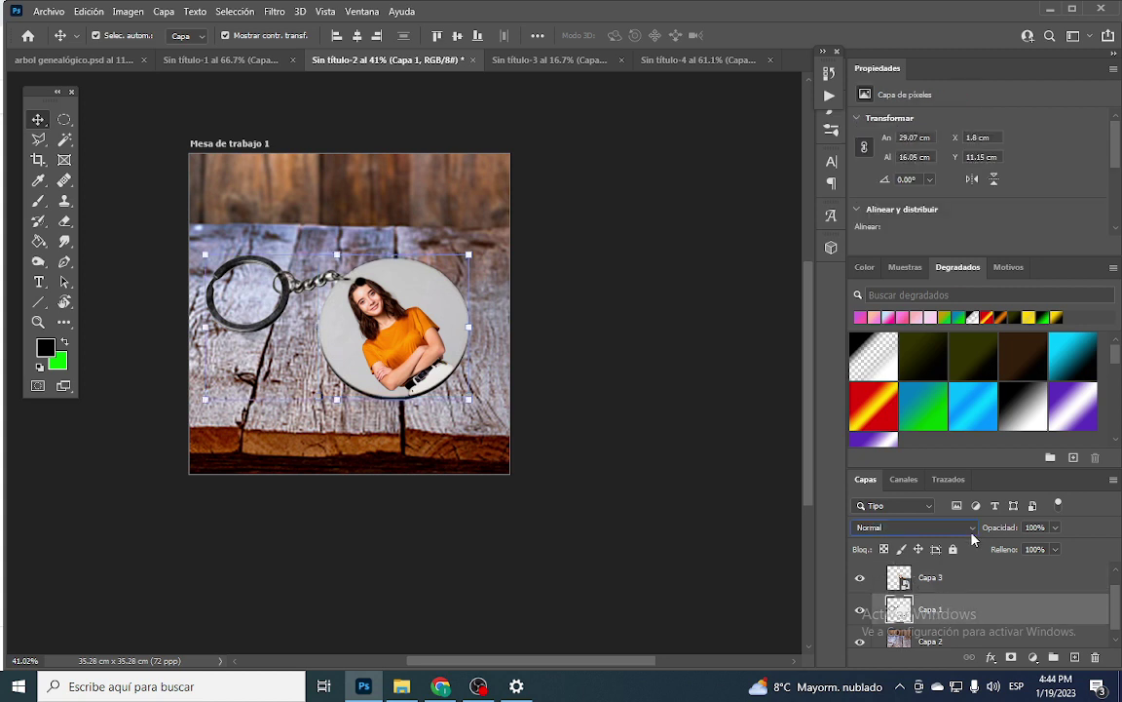
click(906, 527)
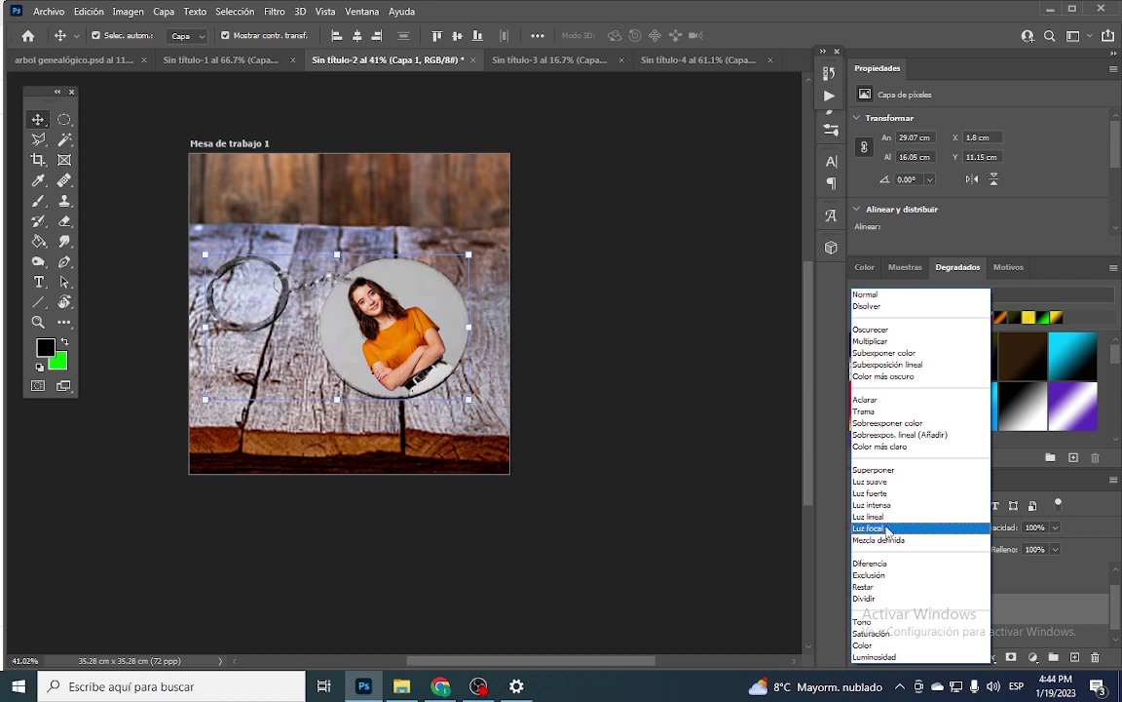
click(888, 528)
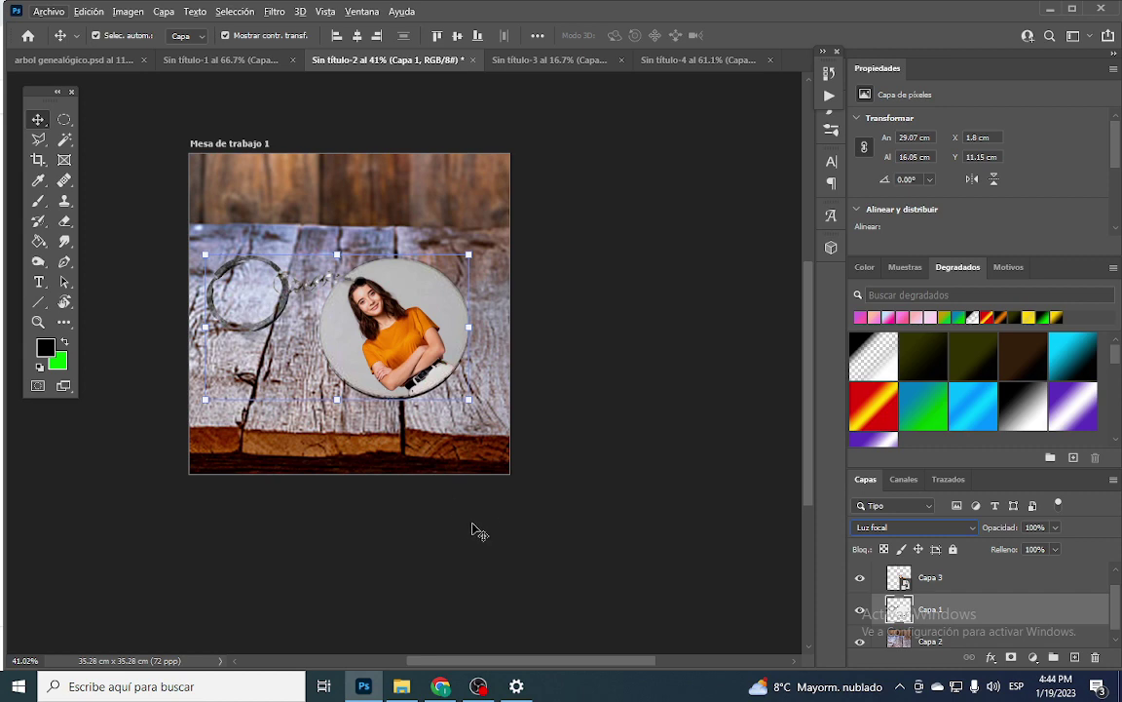
click(475, 687)
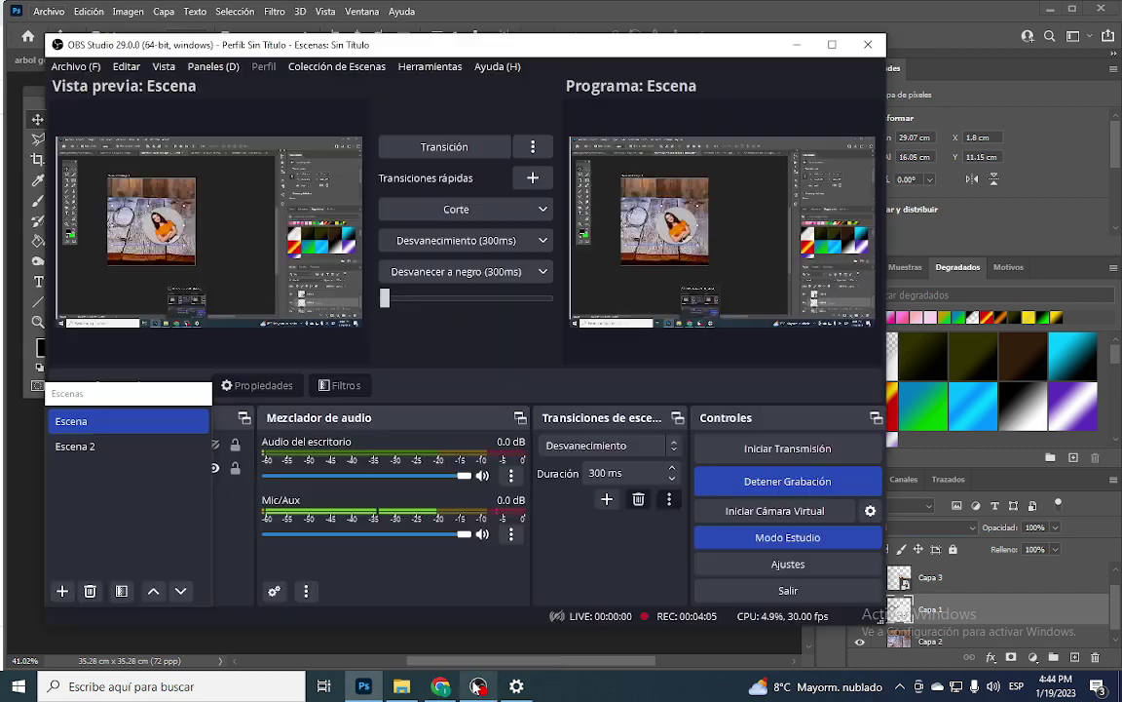